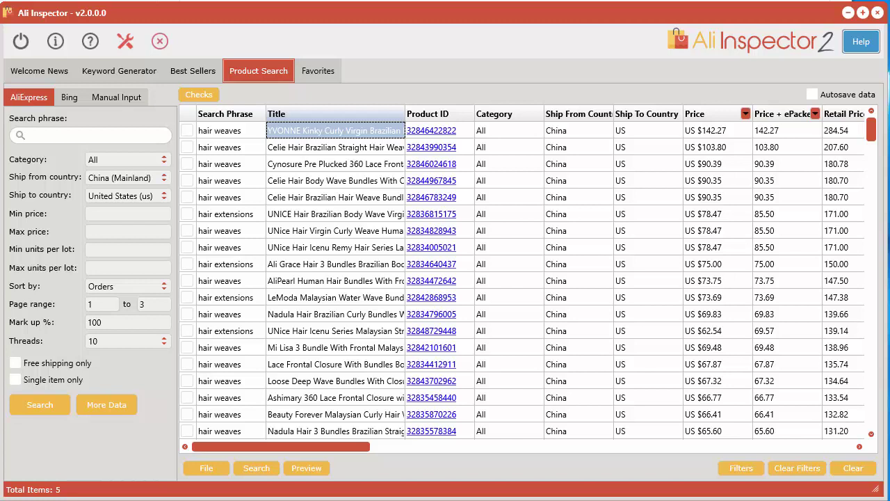
Reload the Shopify Products page, which still lists only the clip-in hair extension product
key("alt+Tab")
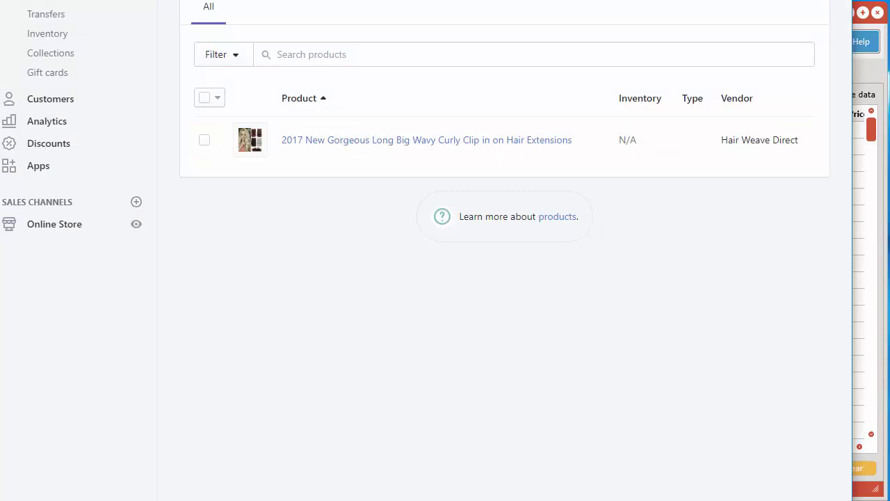
left_click_drag(585, 0, 591, 14)
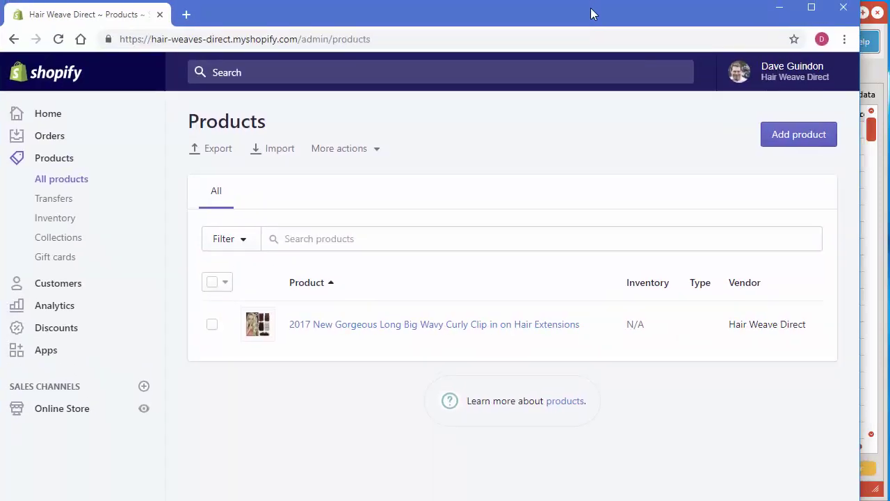
left_click(39, 163)
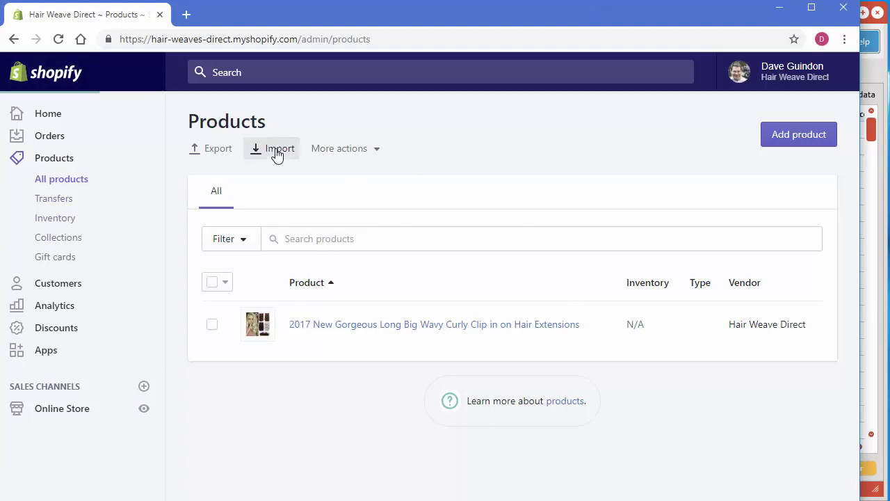
Look at Shopify's CSV import dialog, close it unused, and return to Ali Inspector
left_click(277, 153)
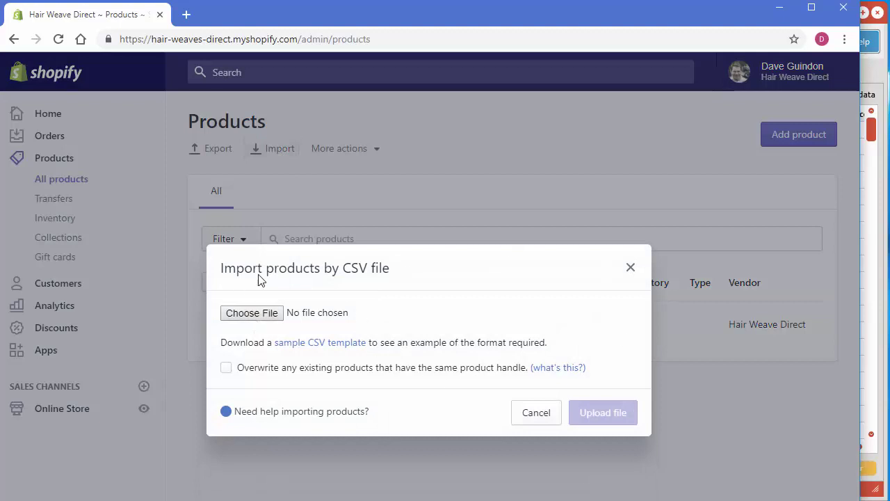
left_click(631, 270)
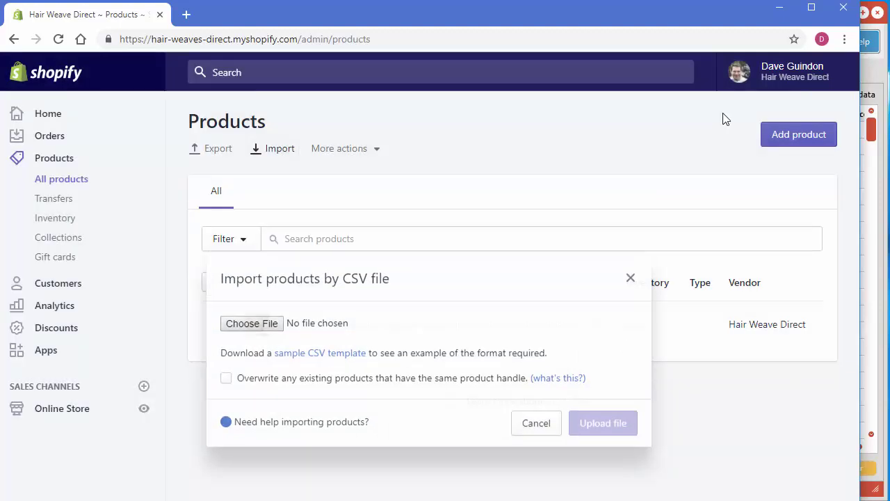
left_click(885, 75)
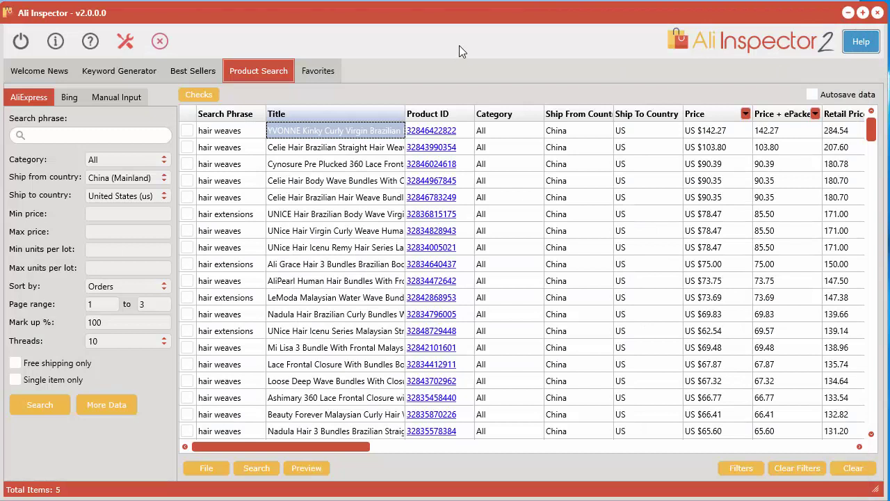
left_click(127, 42)
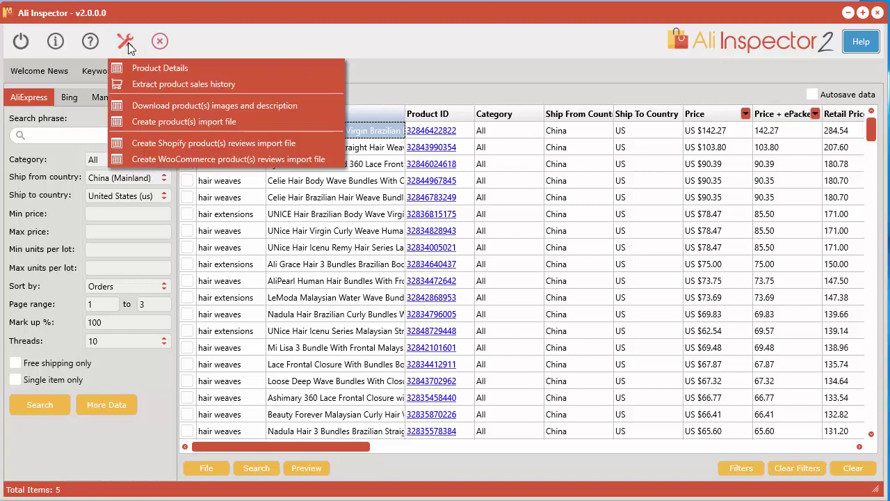
left_click(185, 121)
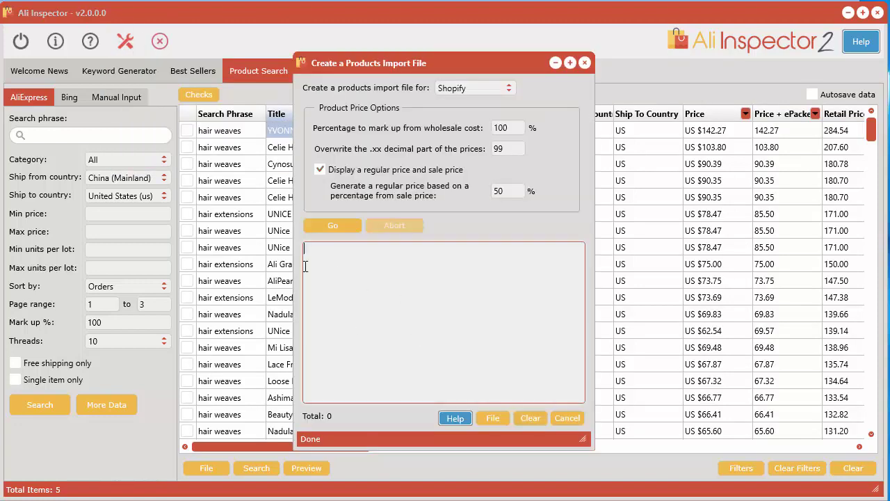
left_click(484, 290)
left_click(587, 64)
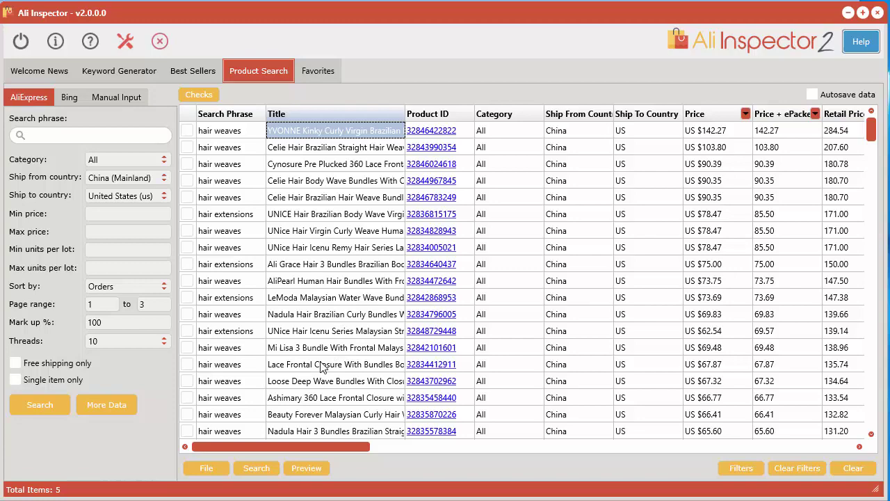
Browse the hair search results, then show the Favorites list of five saved hair products
left_click(234, 136)
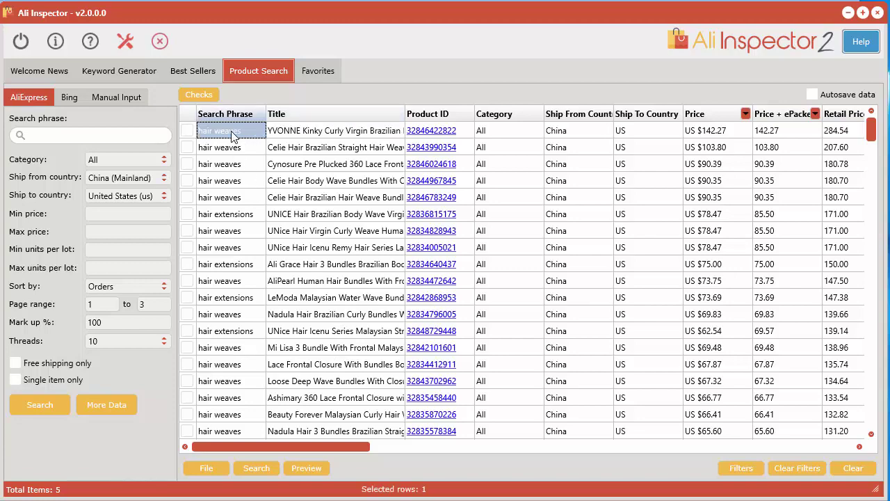
left_click(238, 213)
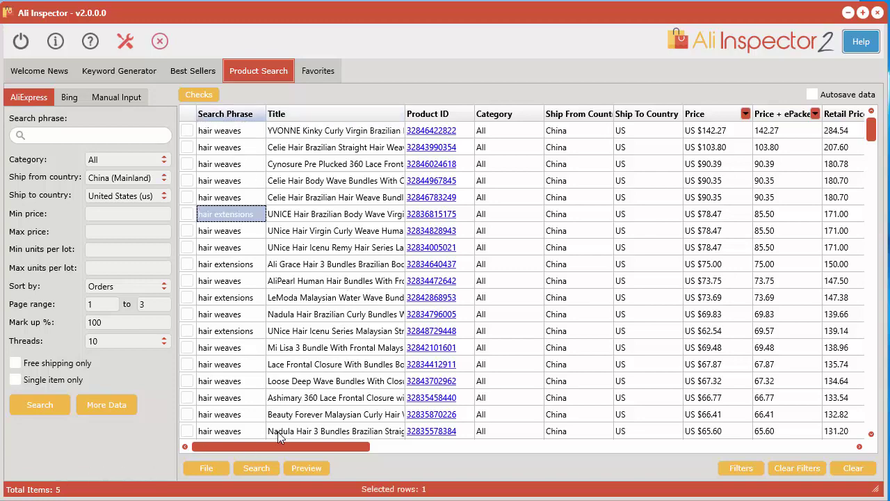
left_click_drag(287, 446, 573, 447)
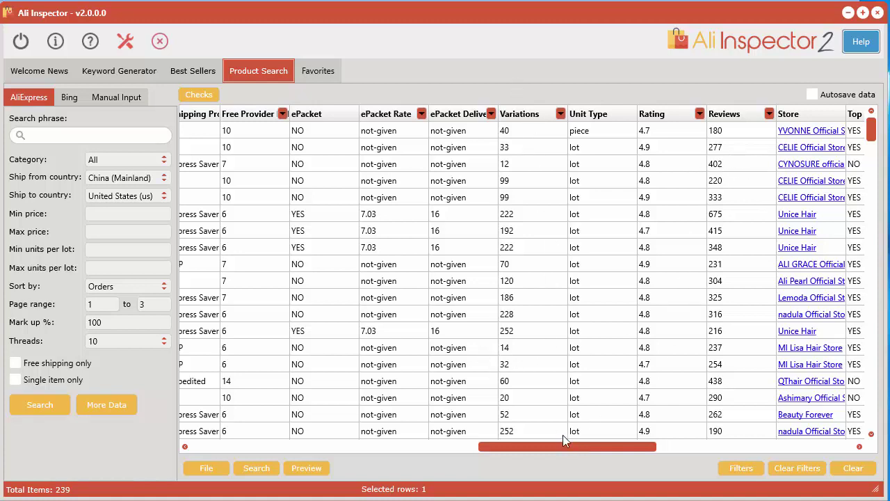
left_click_drag(560, 447, 257, 446)
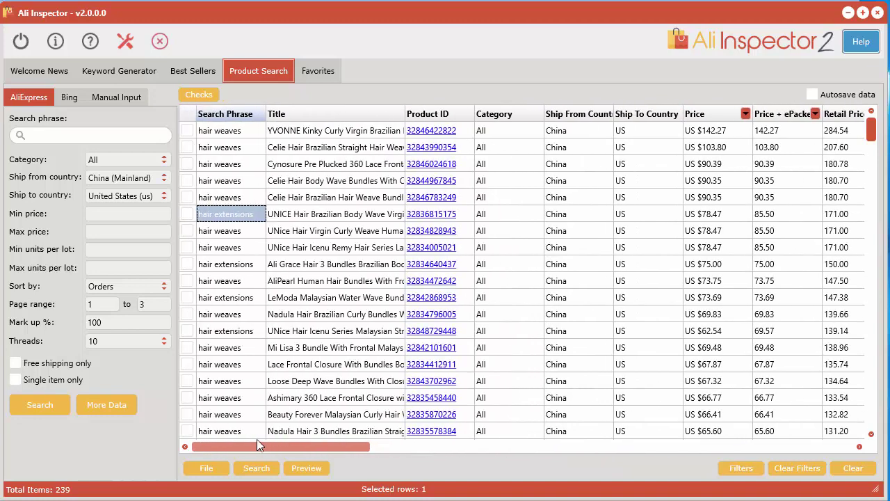
left_click(329, 75)
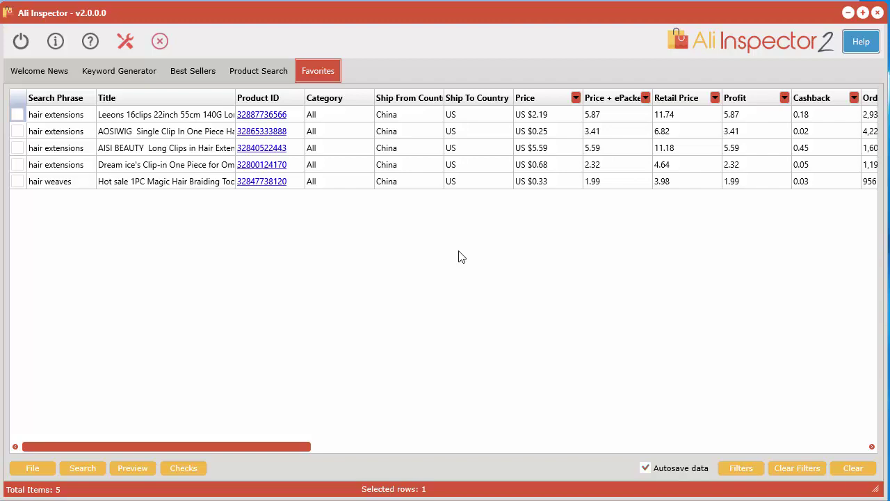
left_click(134, 468)
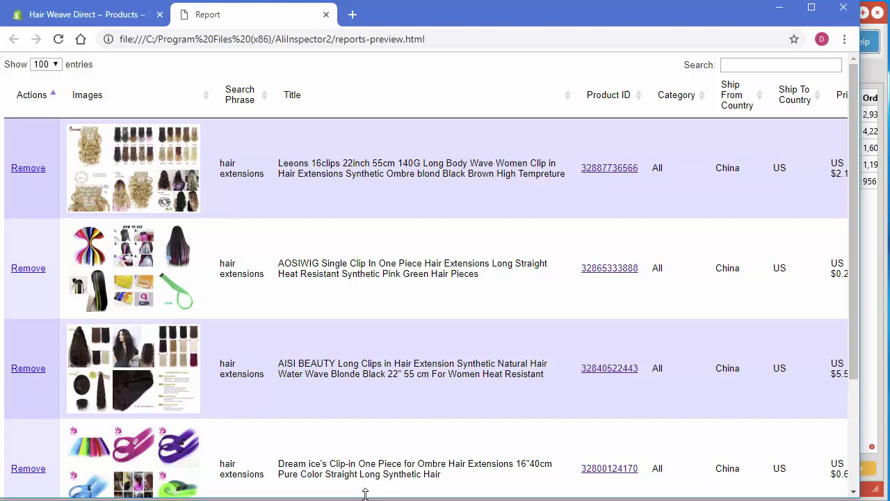
mouse_move(141, 148)
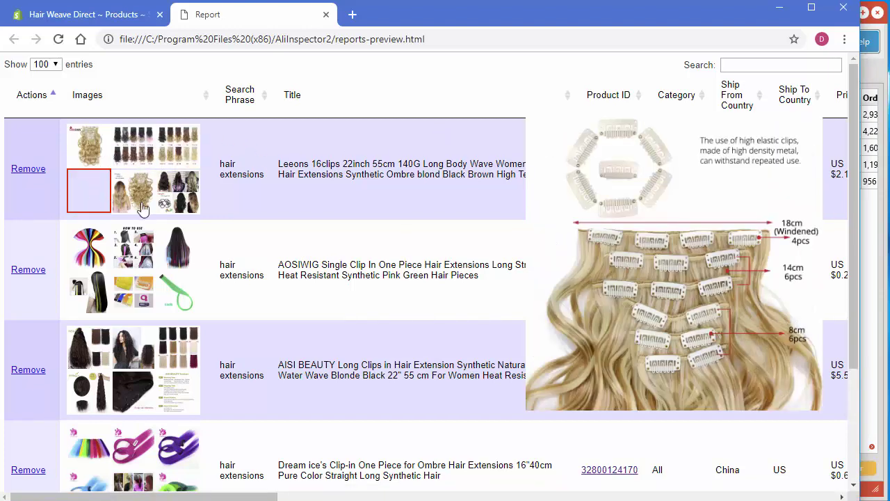
scroll(428, 262, "down", 1)
scroll(428, 261, "down", 1)
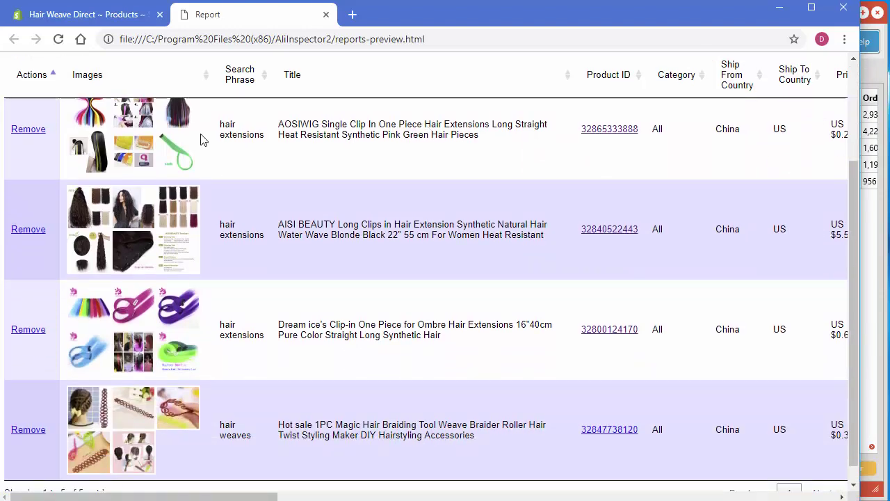
left_click_drag(249, 497, 231, 464)
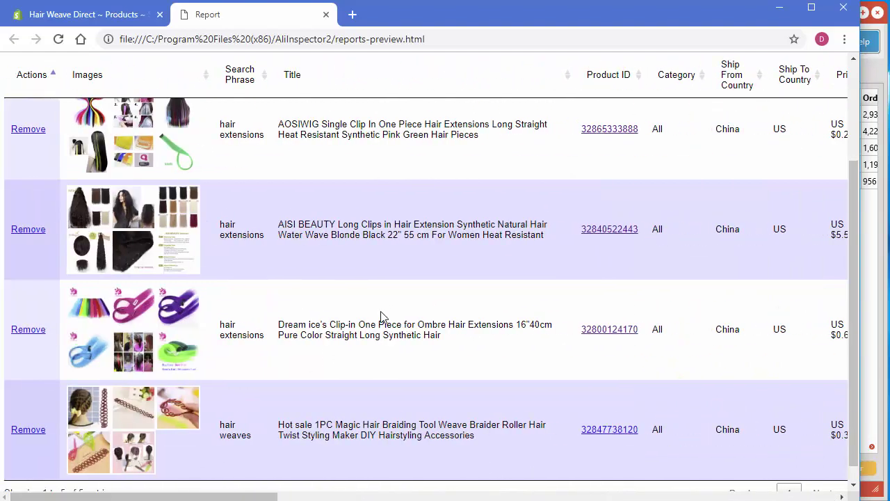
scroll(383, 311, "down", 1)
scroll(384, 312, "up", 3)
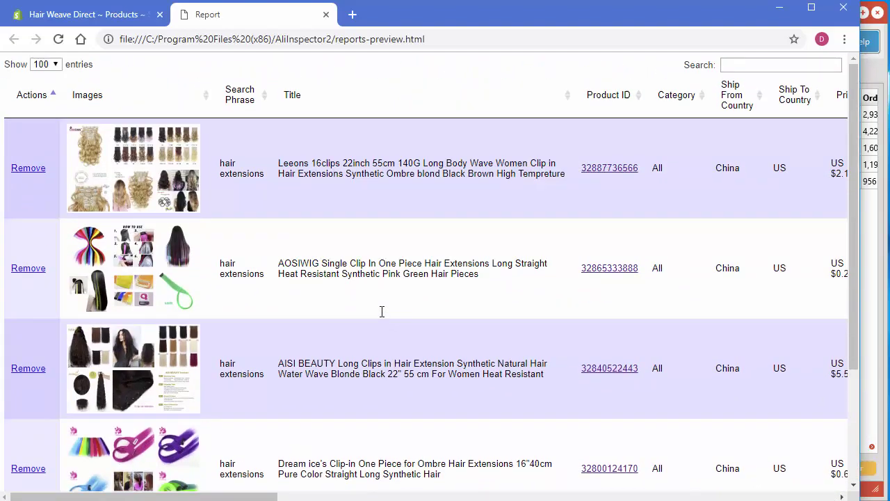
left_click(780, 8)
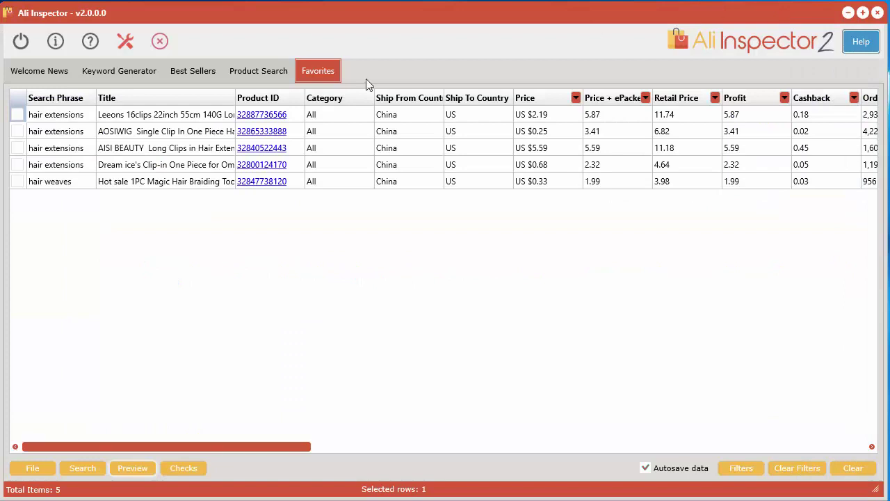
Check all five favourite hair products, using Checks to mark them all selected
left_click(17, 115)
left_click(17, 131)
left_click(17, 149)
left_click(18, 165)
left_click(19, 182)
left_click(190, 468)
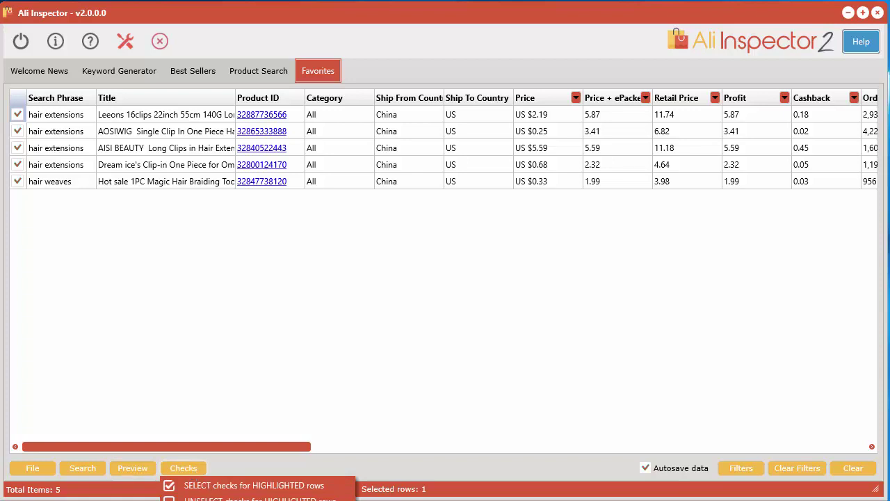
left_click(213, 498)
Confirm every row is checked with Checkboxes > Select all, then create the product(s) import file
right_click(165, 153)
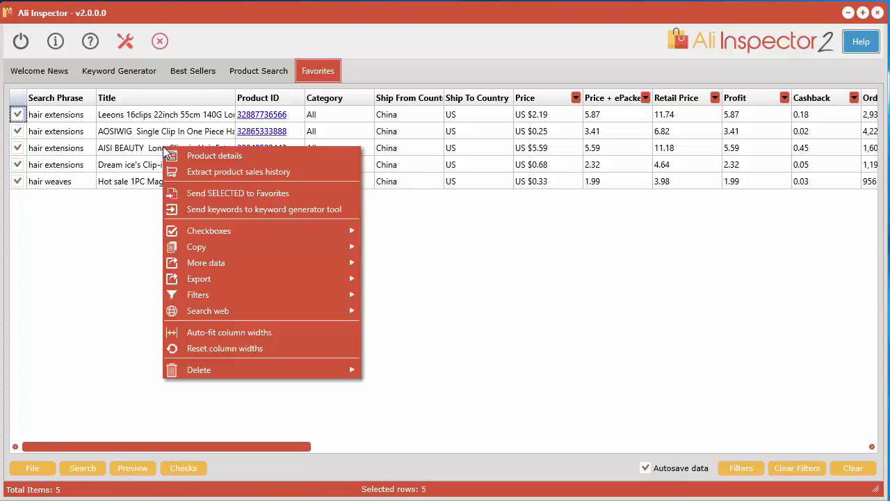
mouse_move(235, 230)
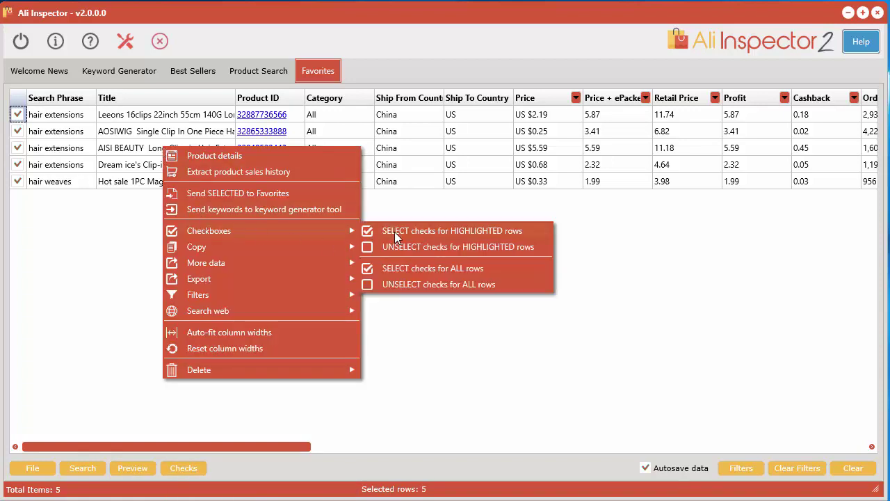
left_click(435, 269)
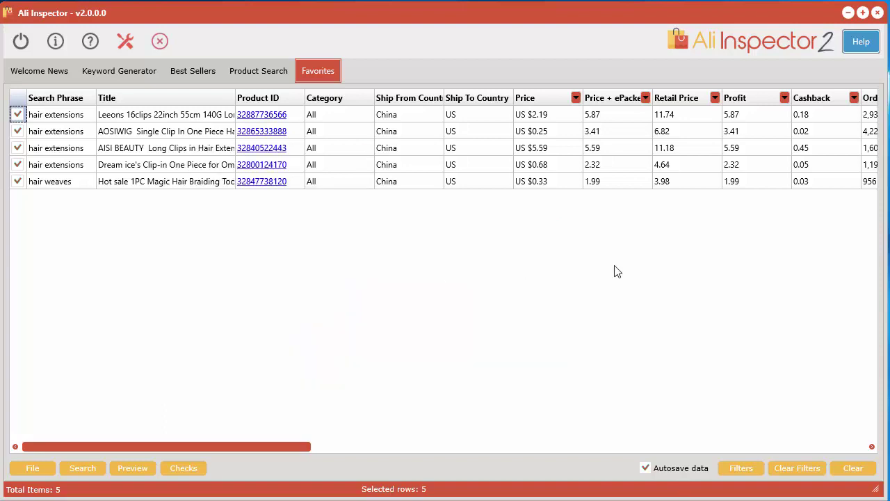
right_click(324, 143)
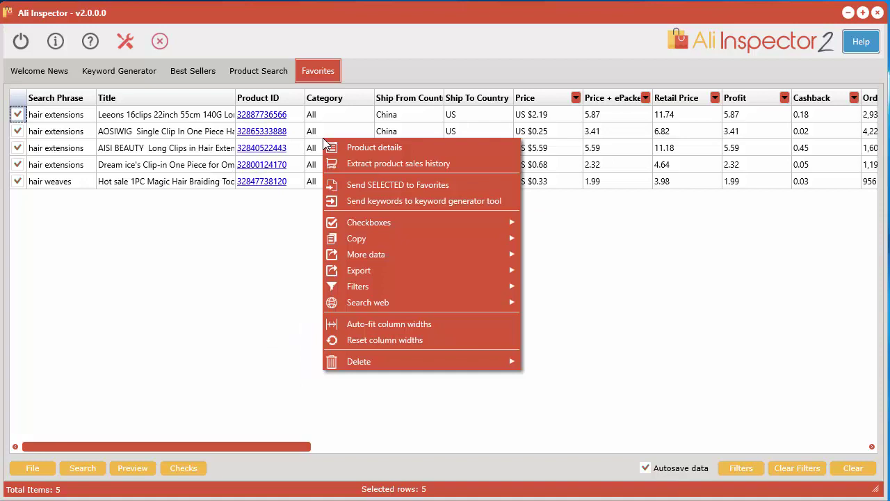
mouse_move(371, 269)
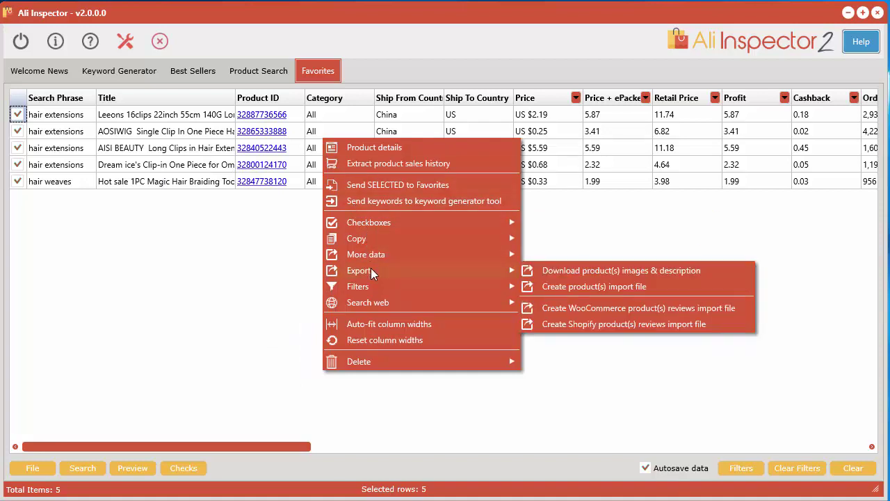
left_click(591, 286)
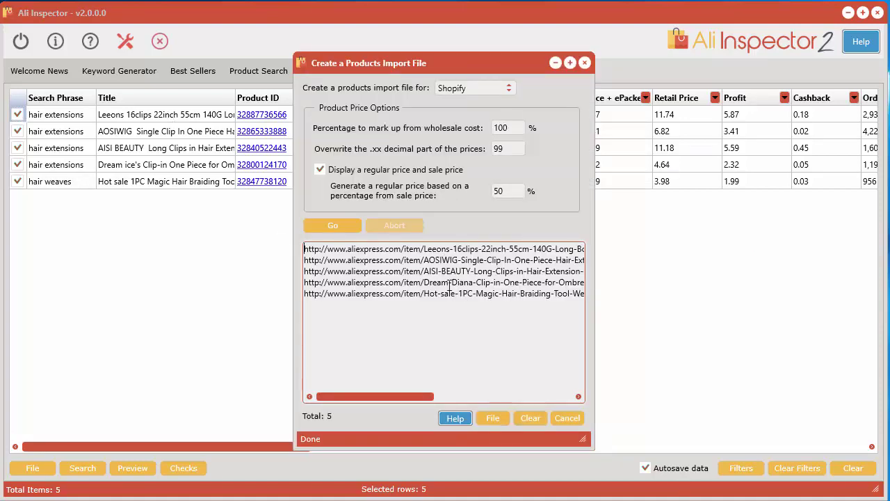
left_click(491, 91)
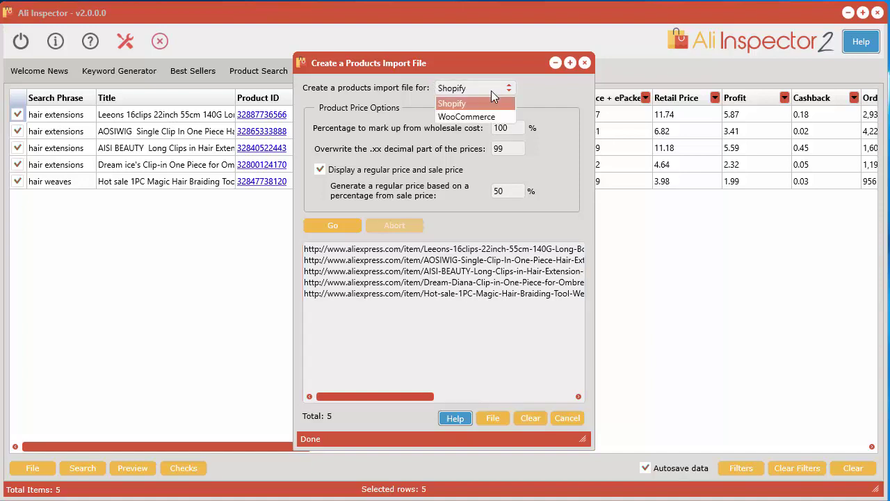
left_click(357, 127)
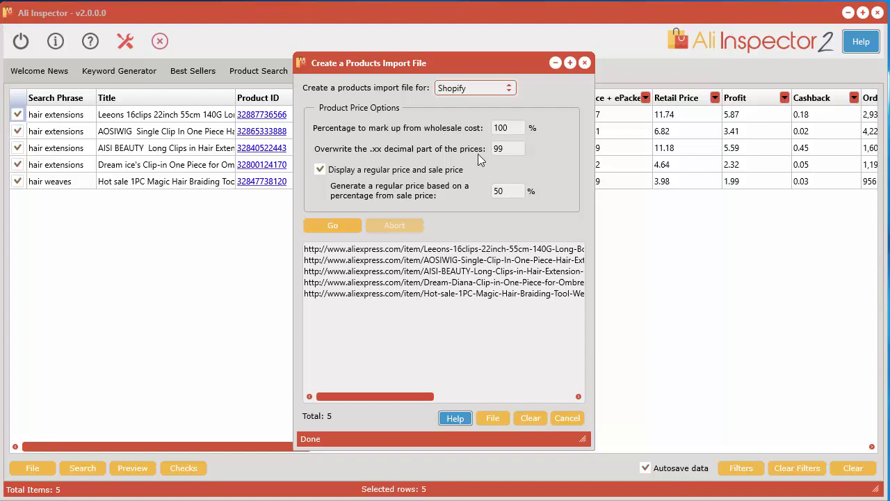
Generate the import file and save it as shopify-product-import.csv in the Saved folder
mouse_move(512, 148)
left_click(334, 227)
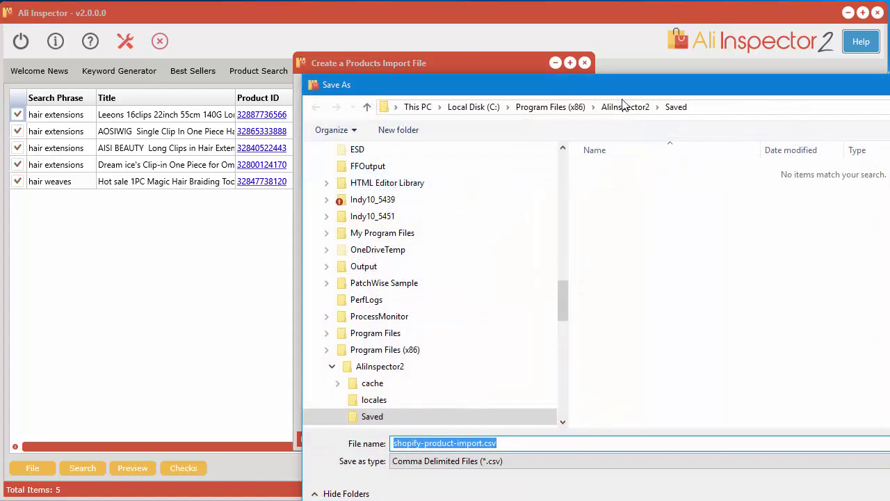
left_click_drag(623, 89, 427, 43)
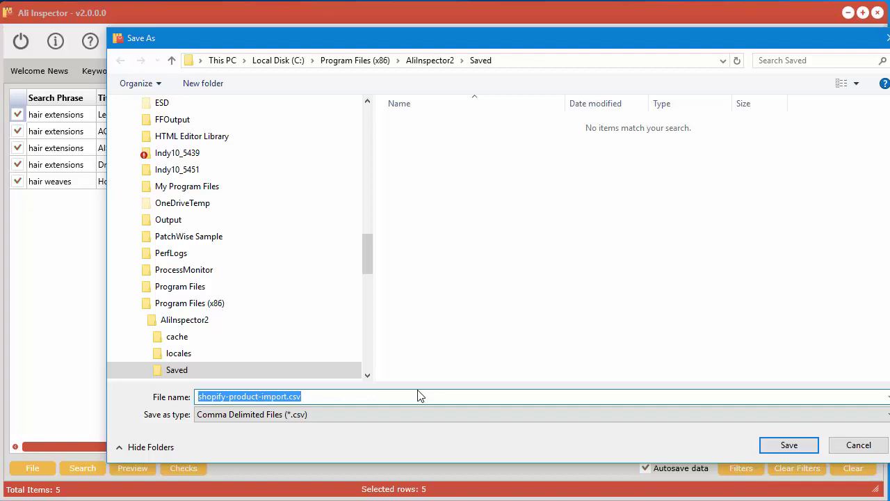
left_click(788, 448)
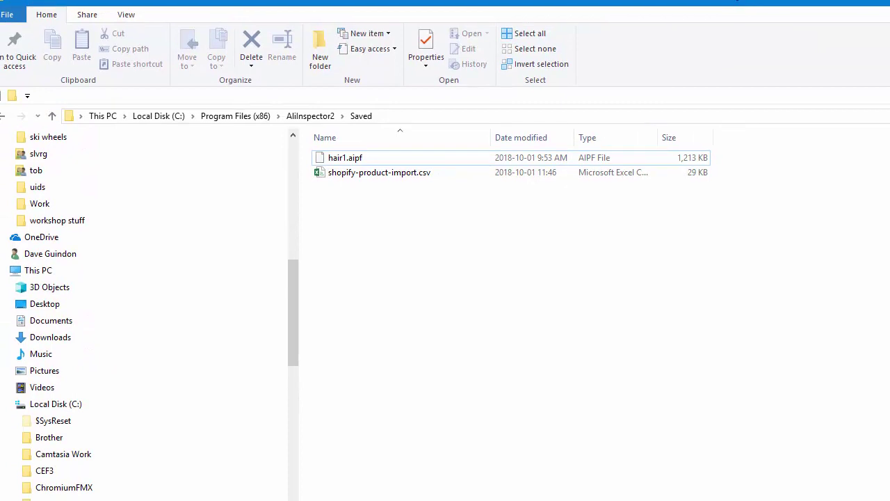
On Shopify's Products page, start a CSV import and open the file picker on the Saved folder
left_click(387, 172)
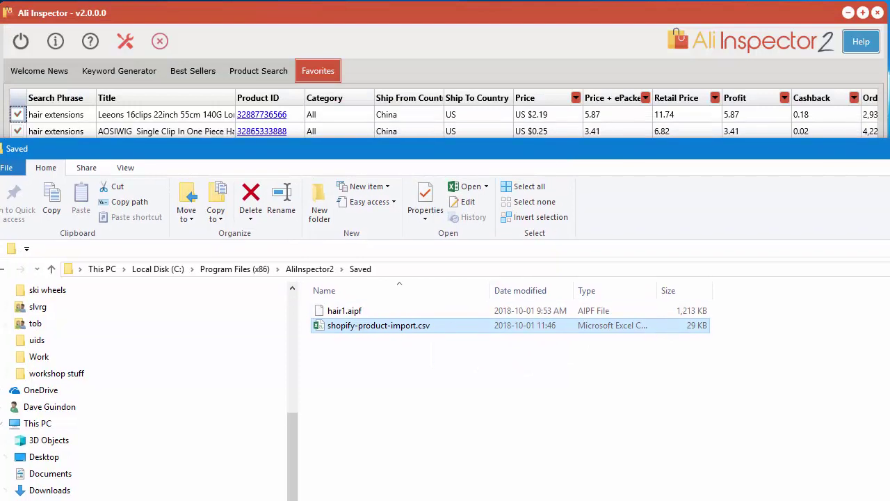
mouse_move(657, 14)
left_mouse_down()
mouse_move(654, 146)
mouse_move(668, 18)
mouse_move(659, 14)
left_mouse_up()
key("alt+Tab")
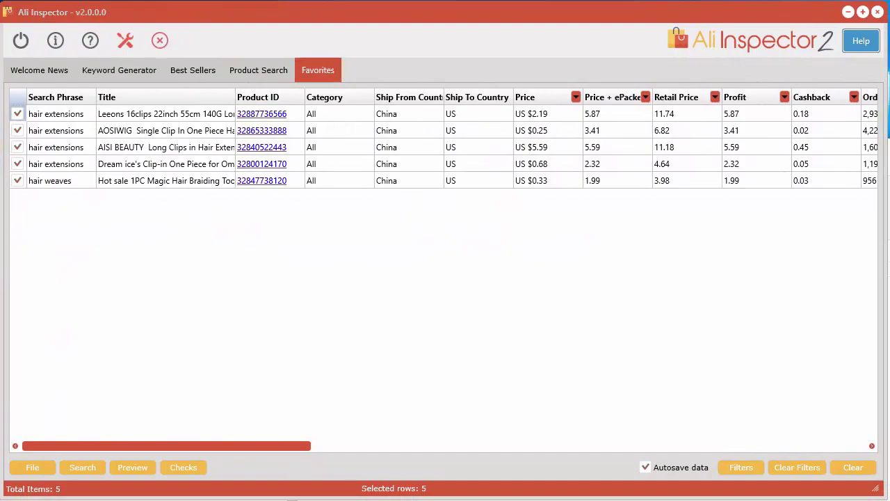
left_click(91, 21)
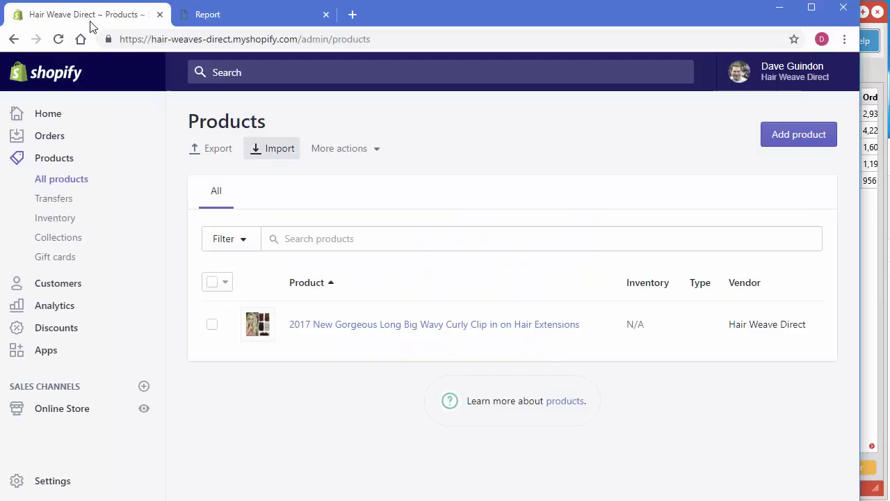
left_click(272, 150)
left_click(272, 266)
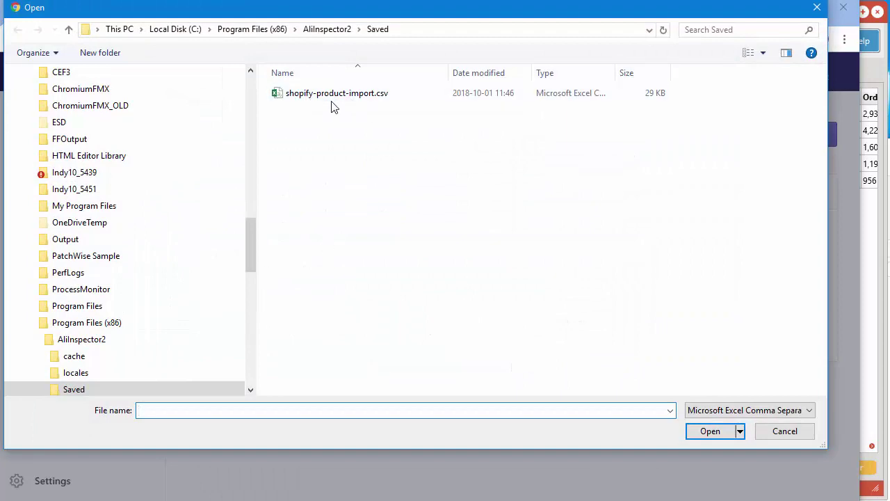
Attach shopify-product-import.csv to the Shopify CSV import, leaving overwrite unchecked
left_click(328, 96)
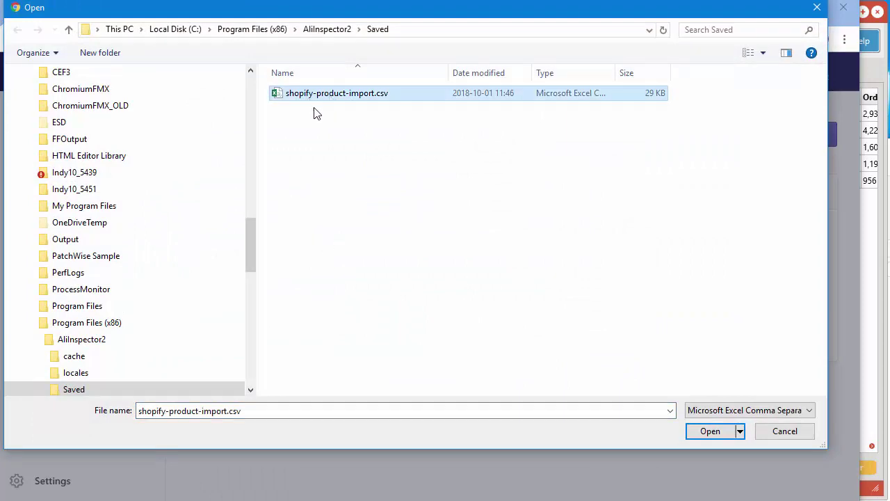
left_click(715, 431)
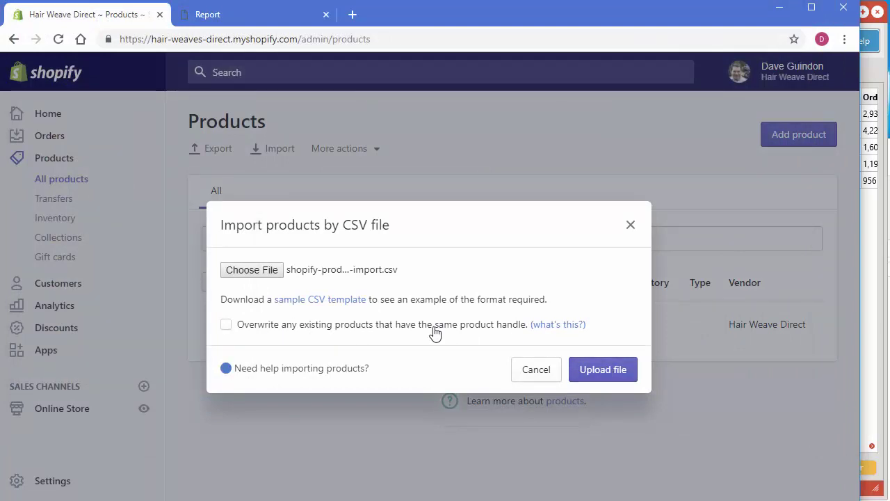
Upload the CSV and review the preview: 5 products, 66 SKUs, 29 images, AE- SKUs
left_click(599, 374)
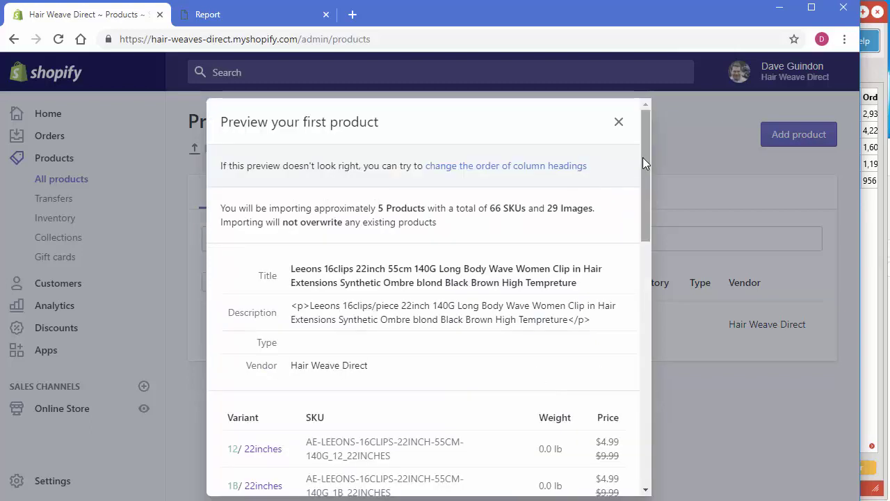
mouse_move(643, 158)
left_mouse_down()
mouse_move(650, 413)
mouse_move(650, 232)
mouse_move(639, 151)
left_mouse_up()
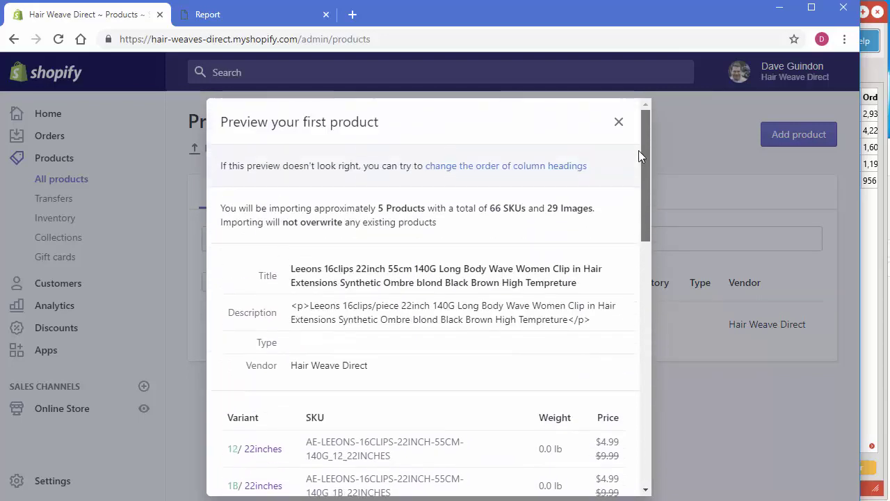
In Ali Inspector, view and cancel the import file and Download Images tool windows
left_click(876, 78)
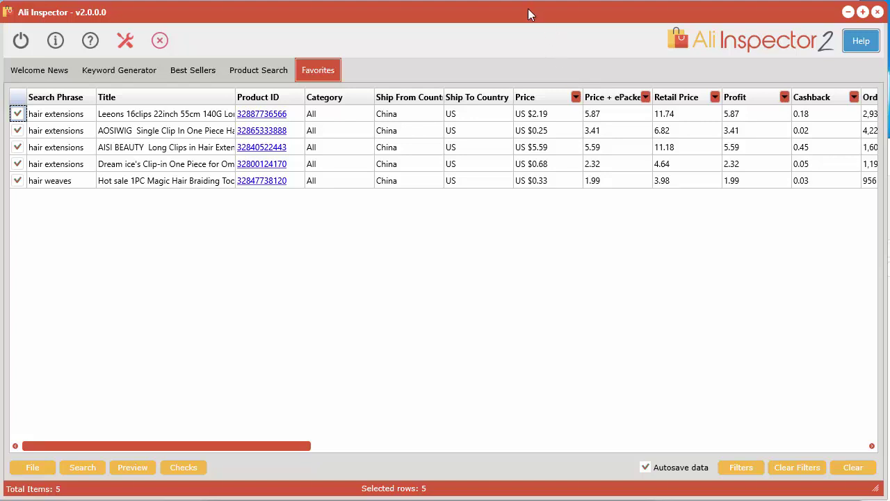
left_click(120, 42)
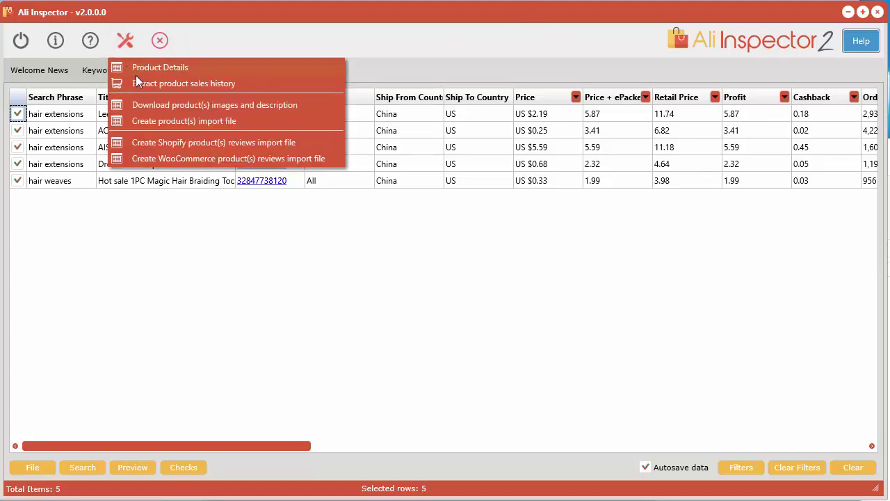
left_click(154, 120)
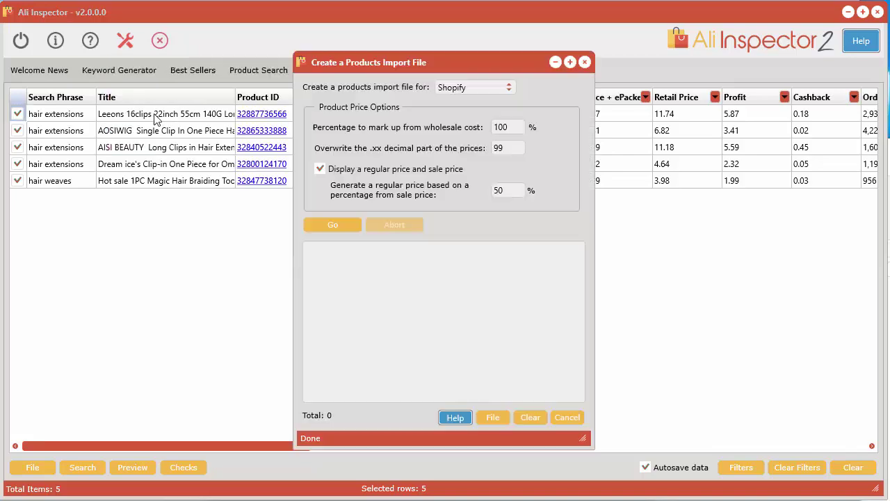
left_click(583, 63)
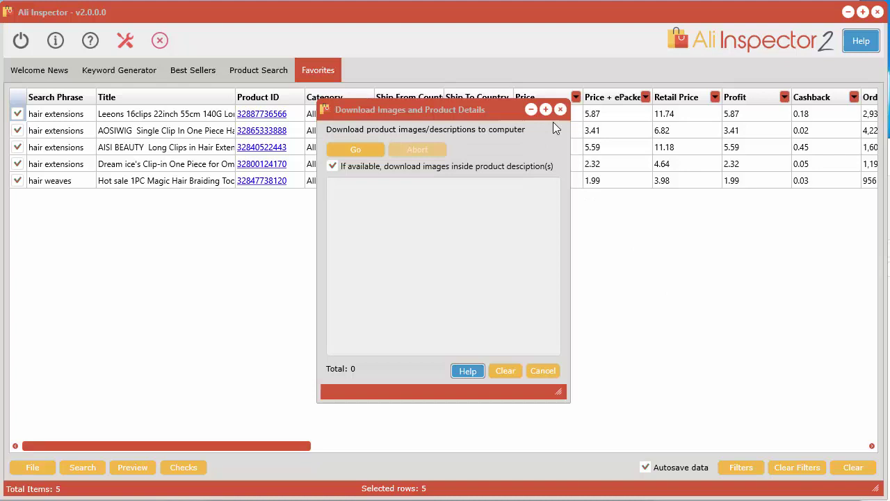
left_click(560, 110)
left_click(124, 43)
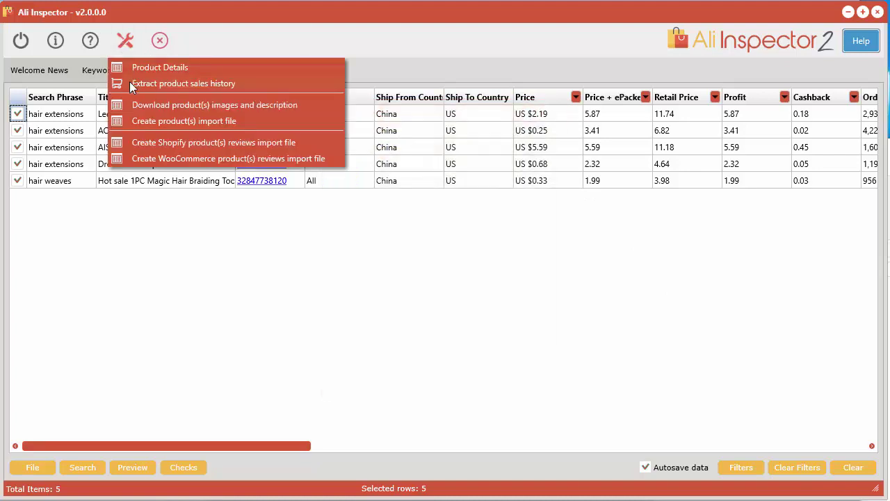
left_click(241, 104)
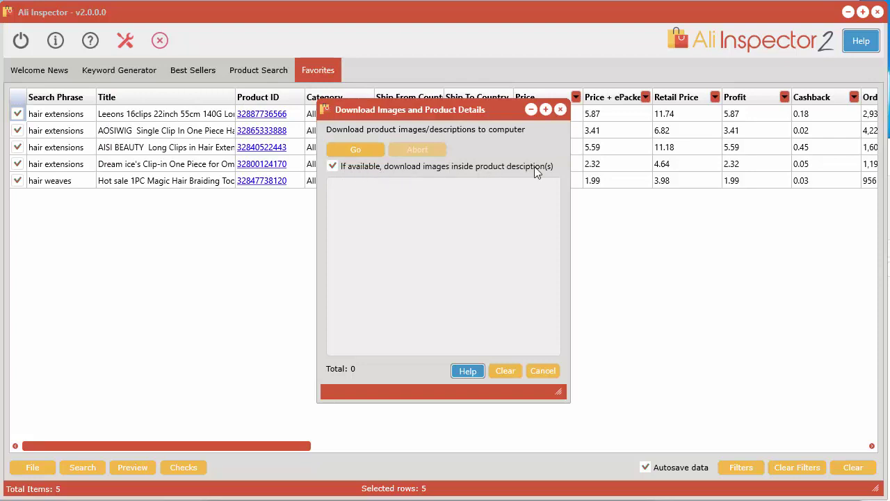
left_click(539, 370)
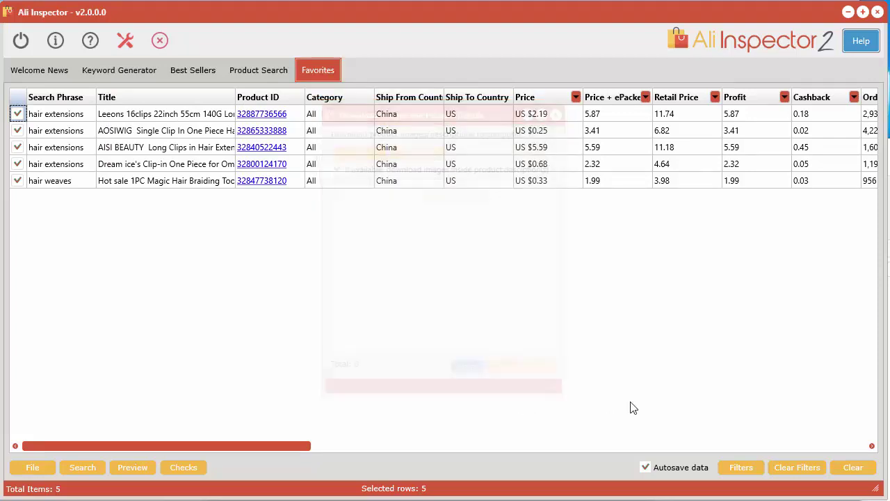
Minimize Ali Inspector, start importing the five products, and check them in the Products list
left_click(848, 13)
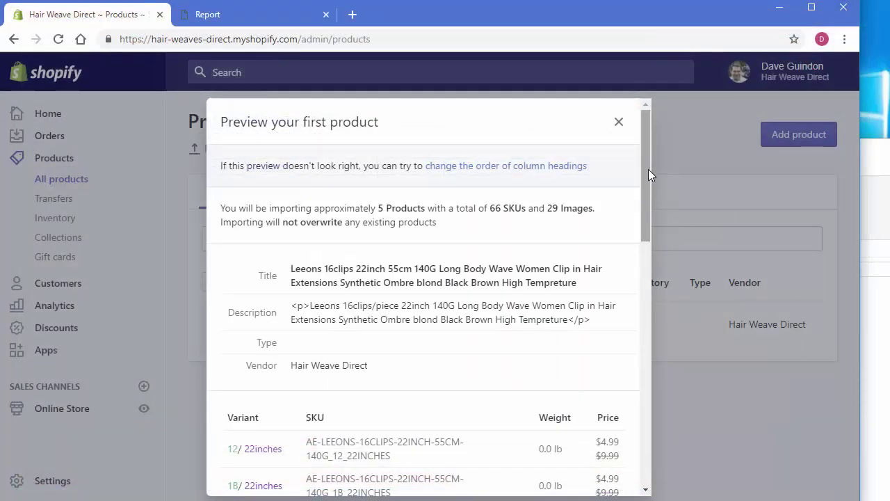
left_click_drag(649, 169, 628, 476)
left_click(582, 475)
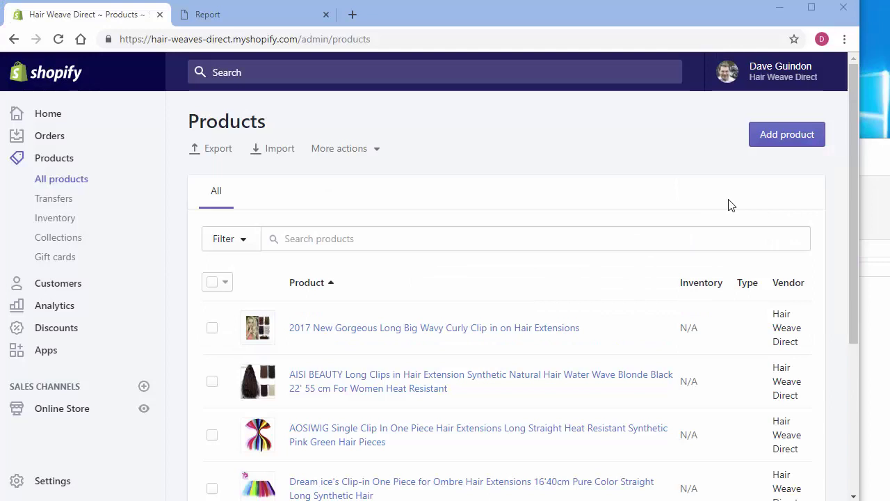
scroll(745, 263, "down", 3)
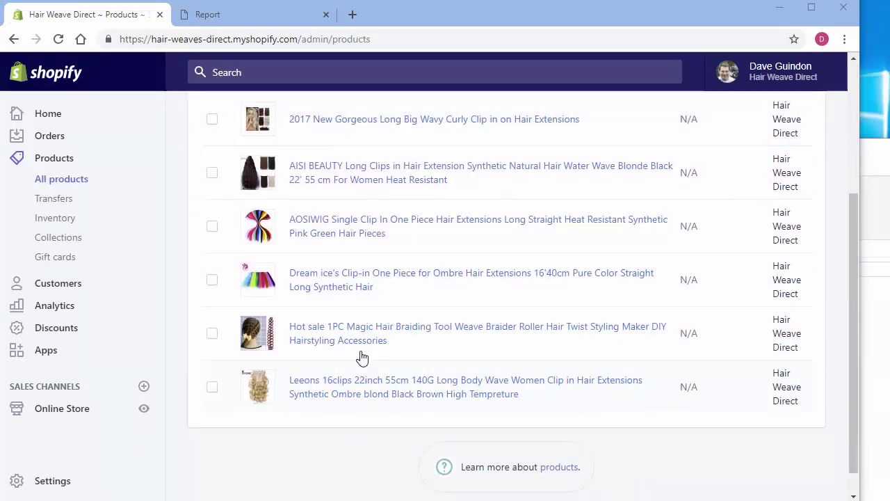
scroll(318, 469, "up", 1)
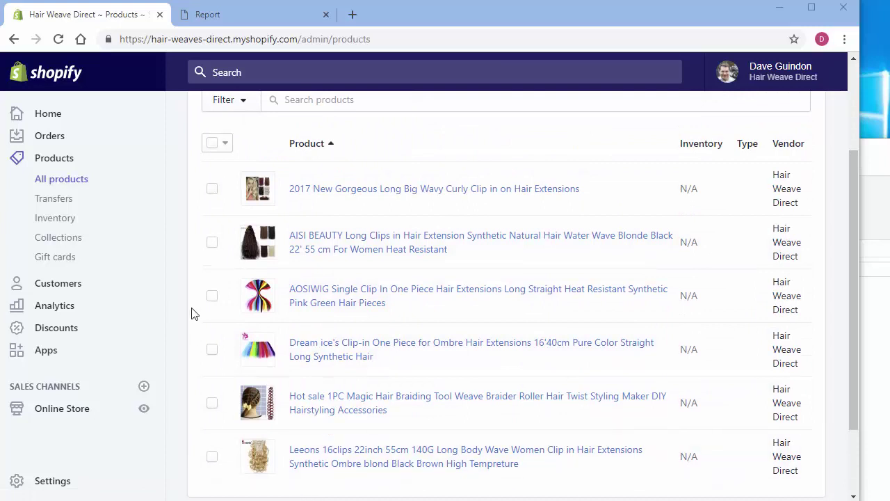
scroll(175, 427, "down", 1)
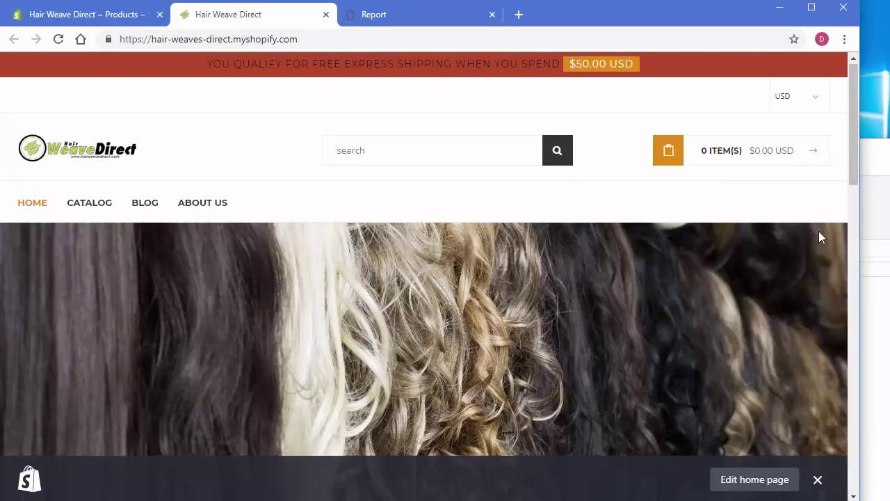
Open the storefront CATALOG and scroll the imported hair items on sale, e.g. $11.99 from $22.99
scroll(819, 238, "down", 8)
scroll(823, 240, "up", 8)
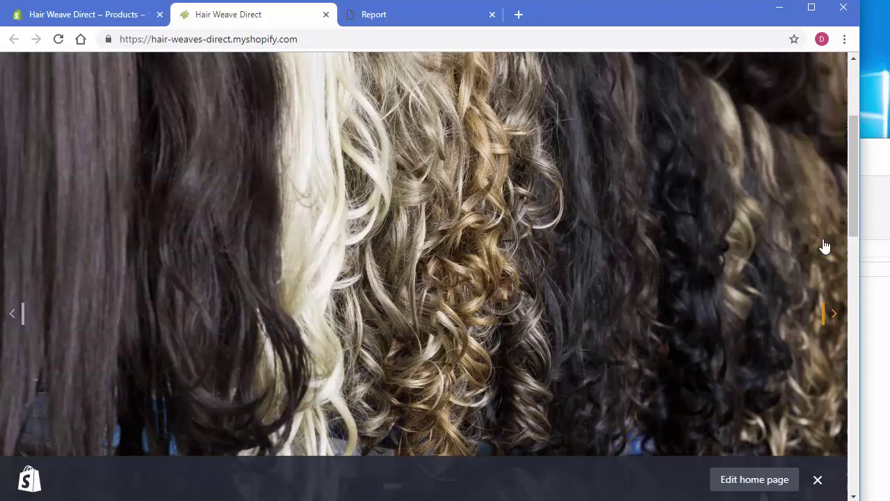
left_click(94, 206)
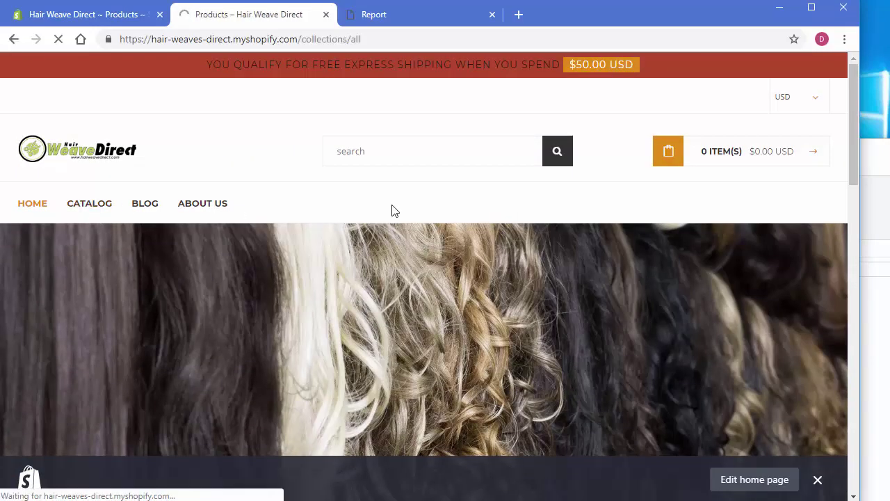
scroll(742, 255, "down", 3)
scroll(838, 416, "down", 5)
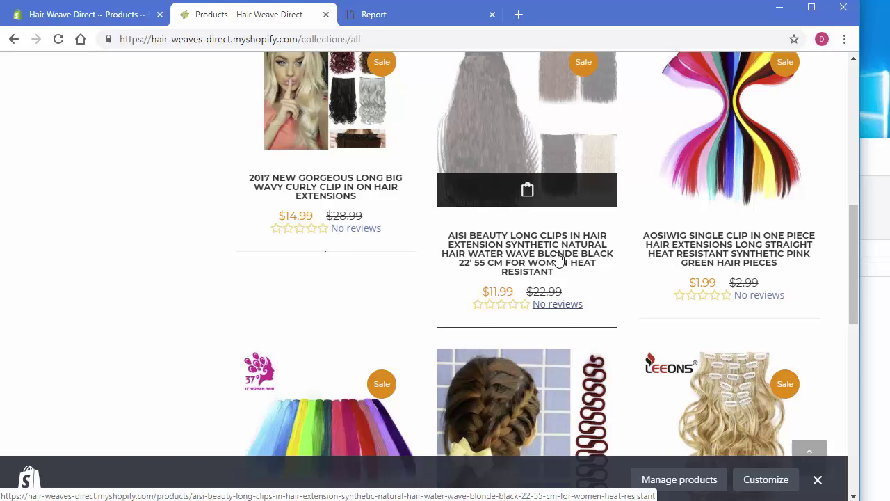
scroll(836, 322, "down", 4)
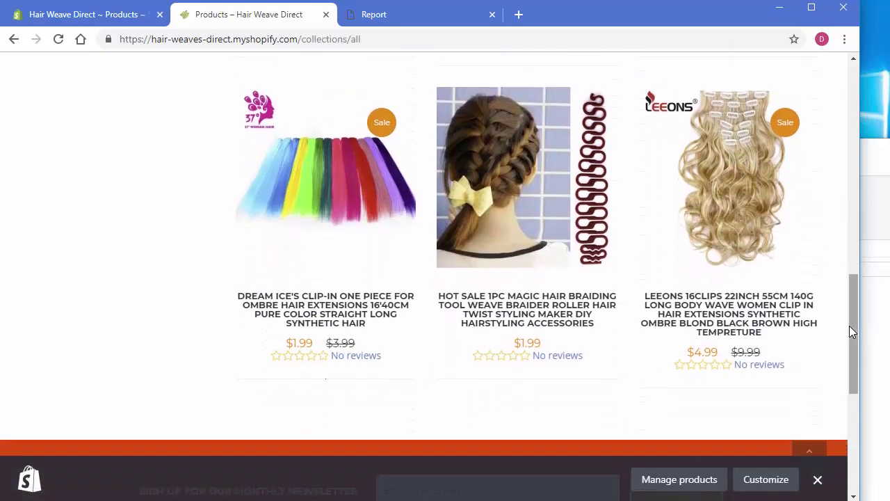
left_click_drag(854, 336, 856, 223)
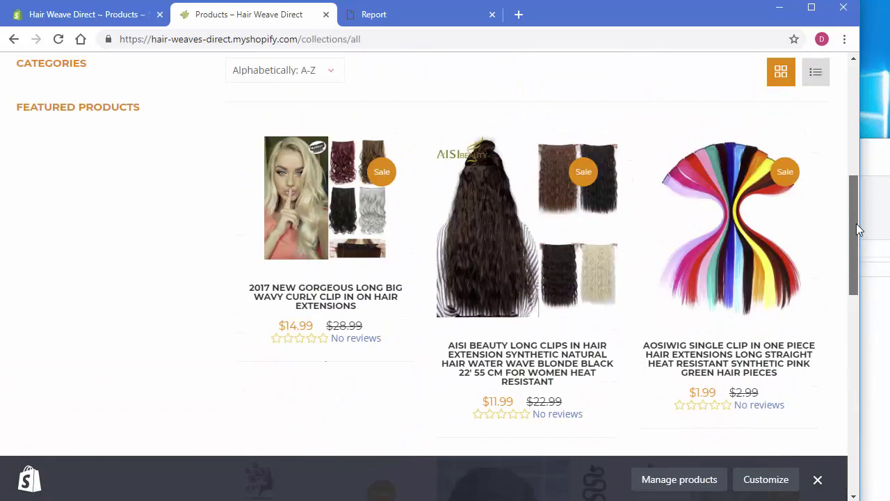
Open the AISI Beauty long clips product page and browse its images and $11.99 price
left_click(567, 293)
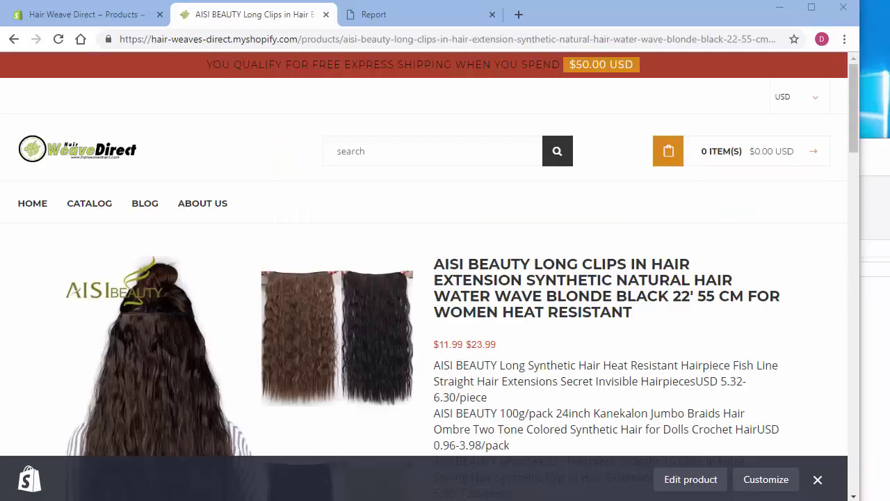
scroll(616, 295, "down", 2)
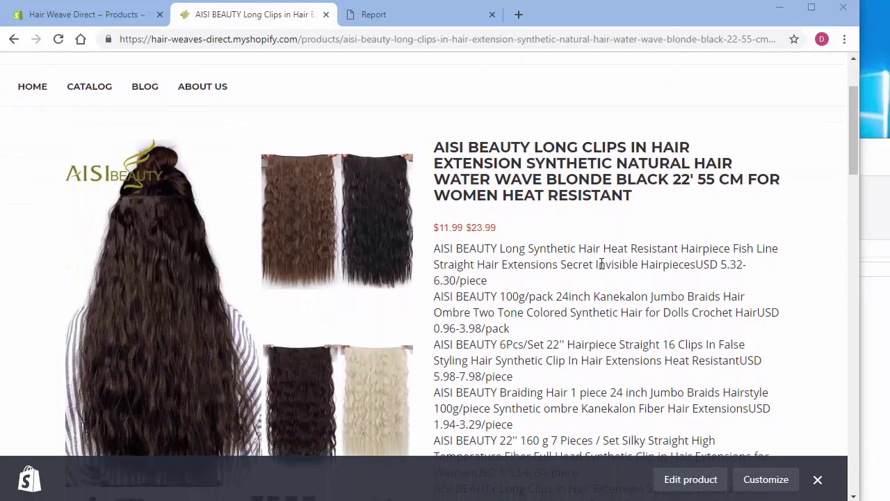
scroll(629, 258, "up", 2)
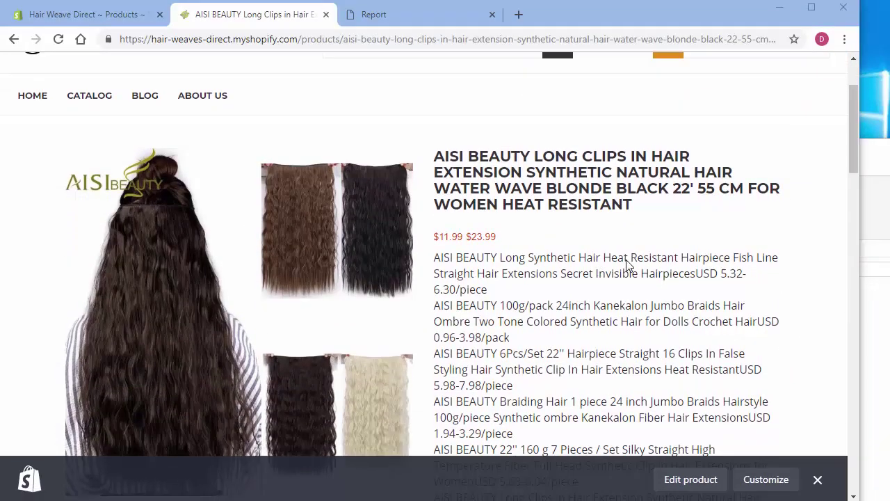
scroll(628, 294, "down", 2)
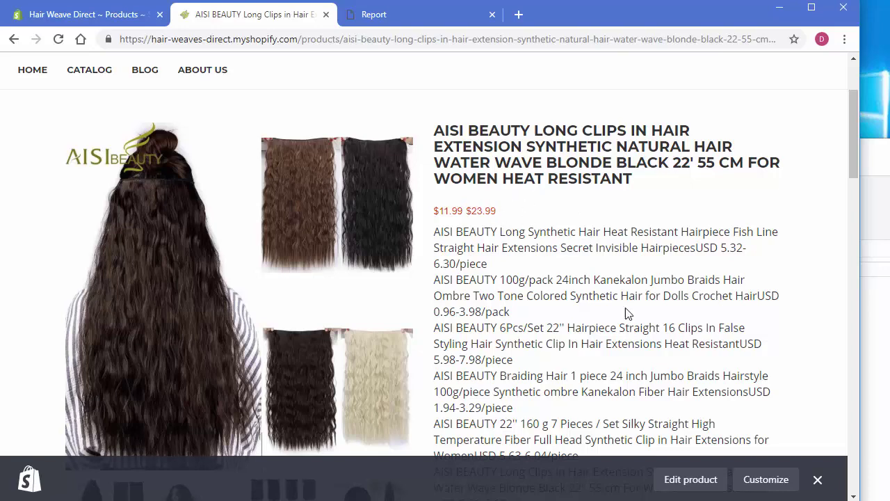
scroll(646, 300, "down", 3)
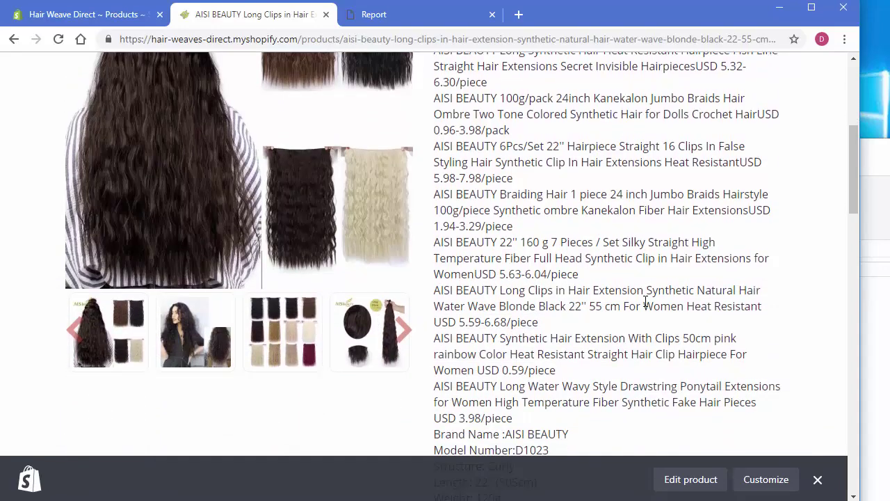
scroll(645, 301, "up", 1)
scroll(645, 301, "up", 3)
scroll(646, 300, "down", 2)
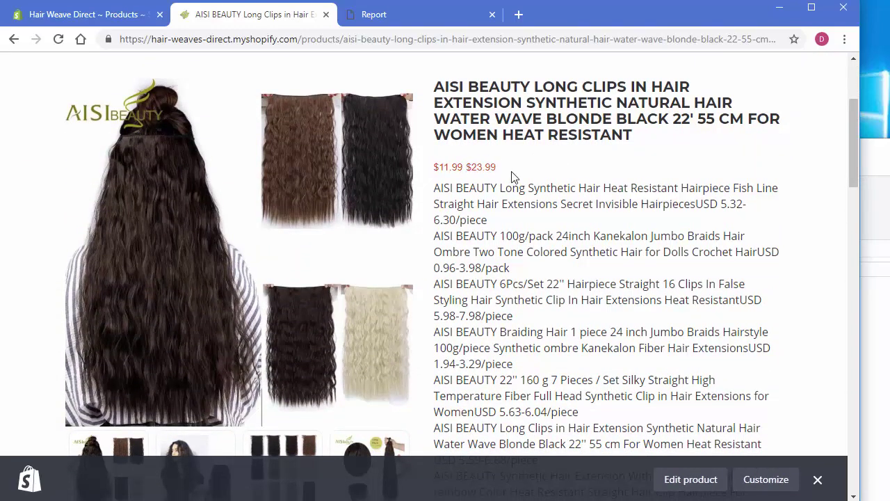
Scroll down past the description and FAQ to the Color and Stretched Length options
left_click(433, 174)
scroll(528, 296, "down", 3)
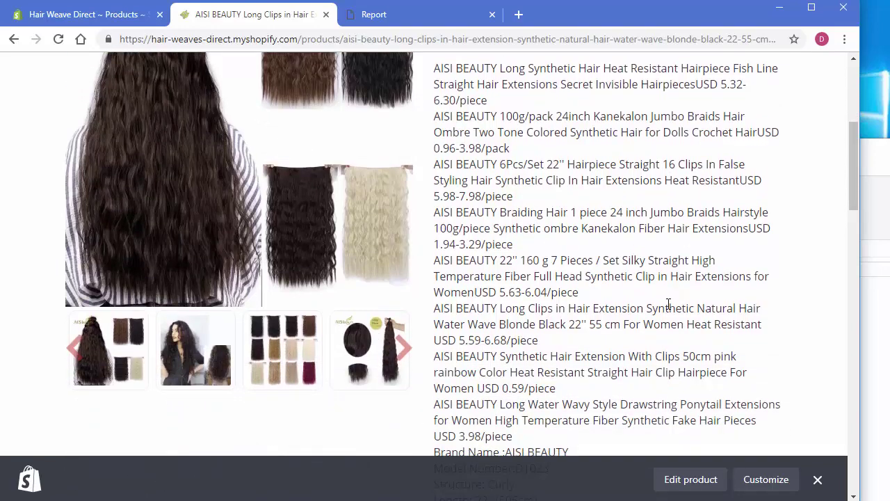
scroll(667, 305, "down", 3)
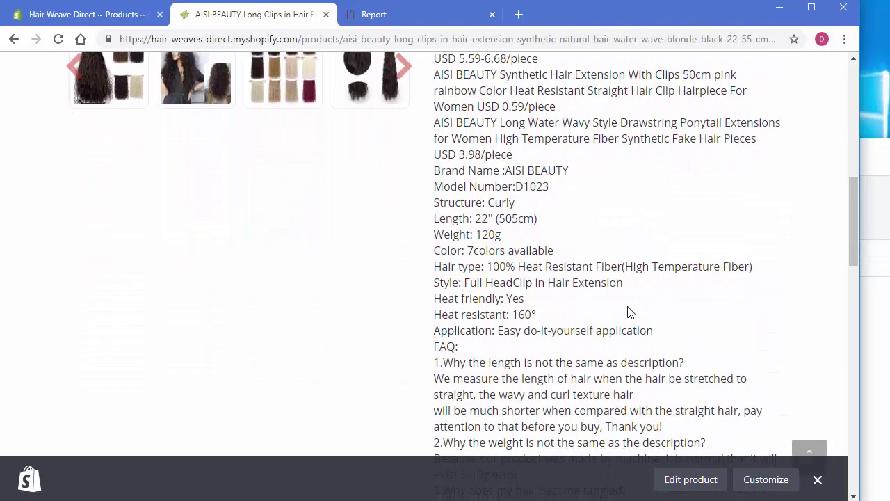
scroll(629, 311, "down", 5)
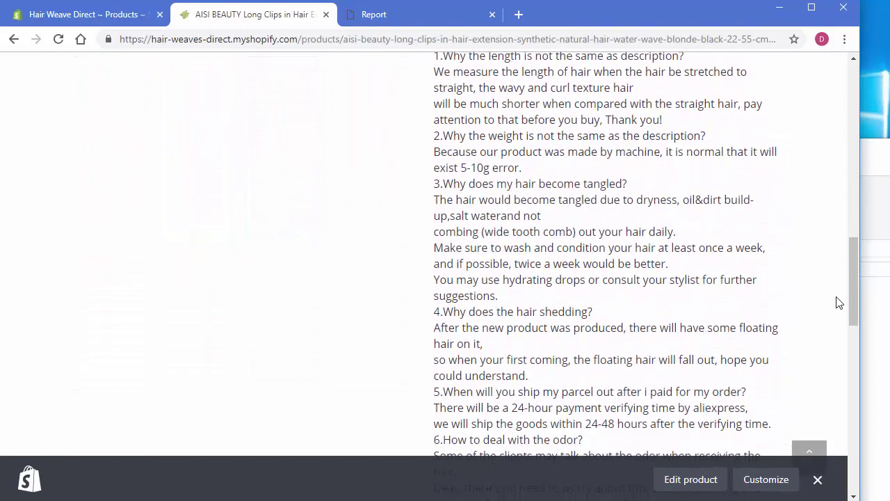
left_click_drag(855, 303, 849, 170)
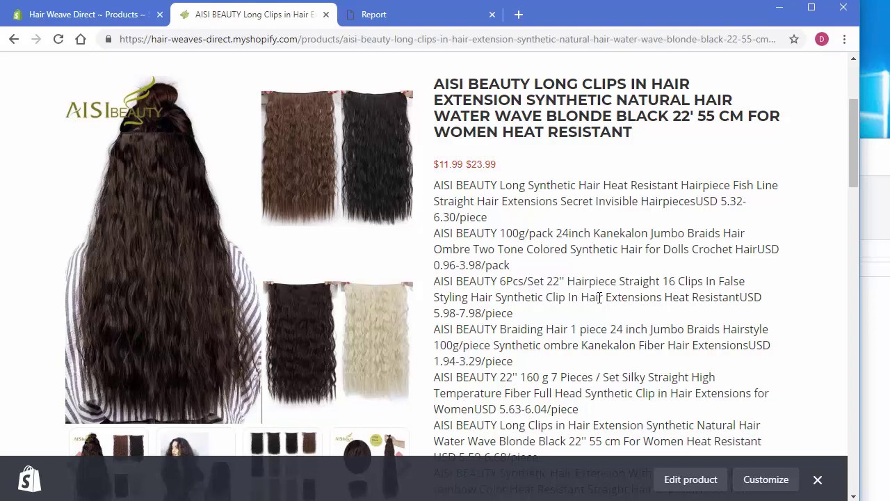
scroll(600, 297, "down", 1)
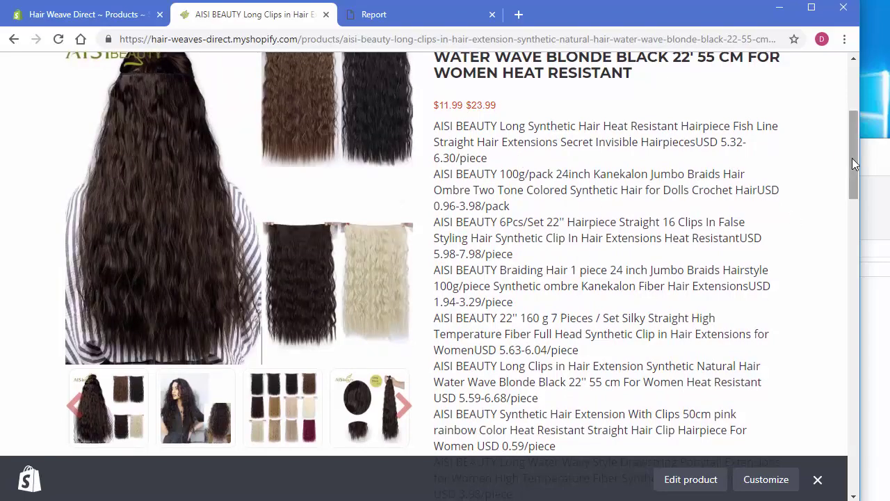
left_click_drag(852, 158, 847, 368)
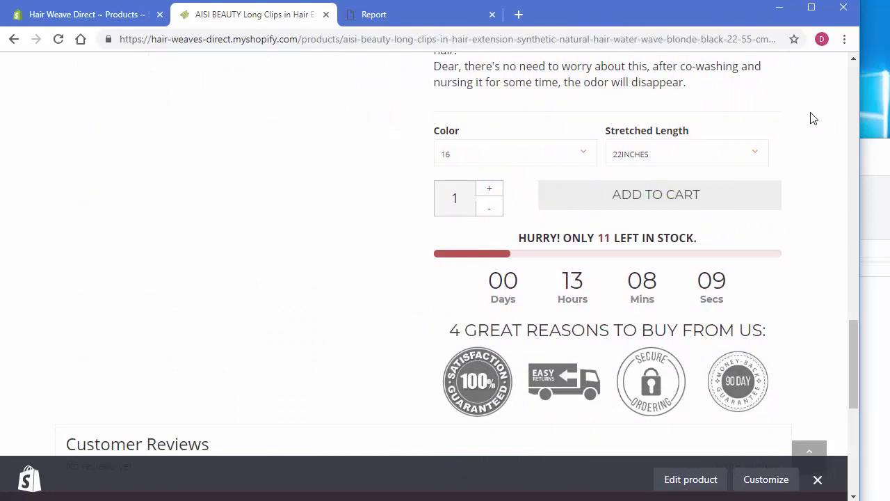
Select the colour 22 variant with the 28INCHES stretched length
left_click(539, 151)
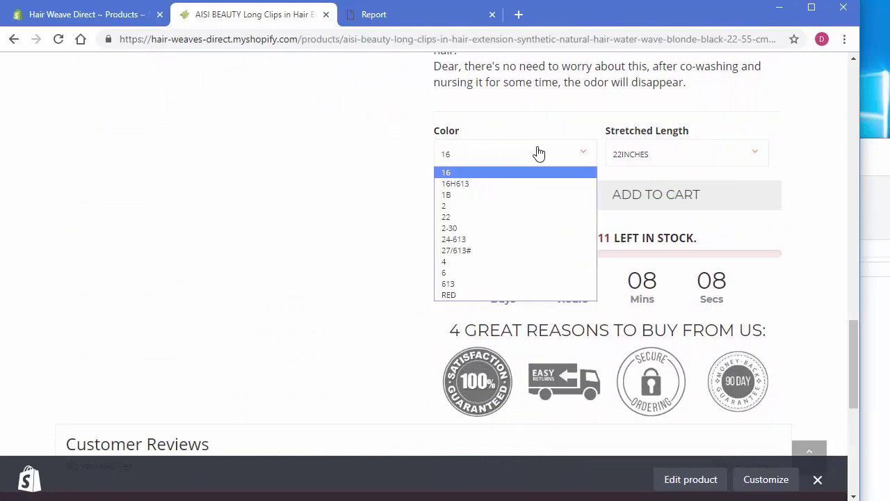
left_click(521, 217)
left_click(686, 153)
left_click(675, 183)
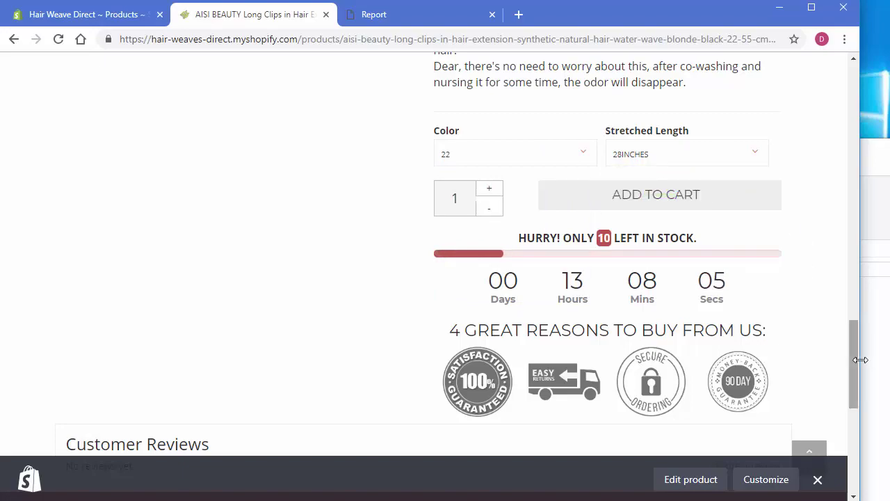
left_click_drag(854, 362, 853, 332)
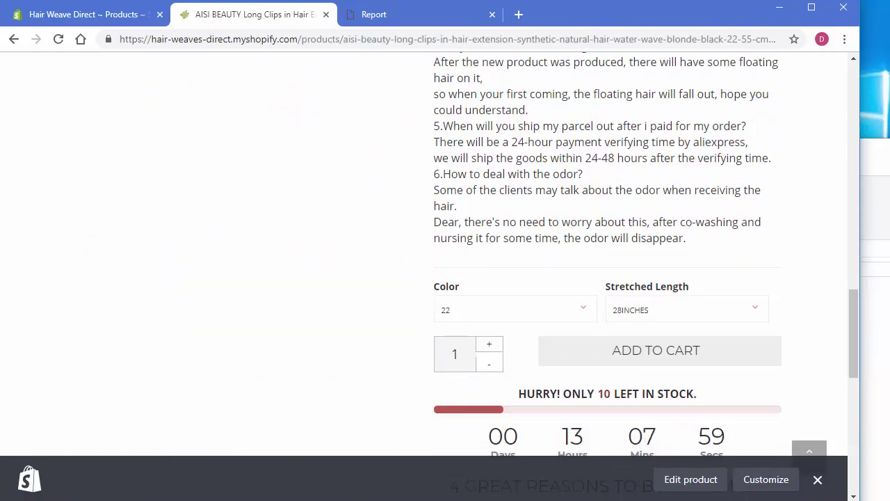
Return to the page top, then pick colour 6 with the 22INCHES length
key("Home")
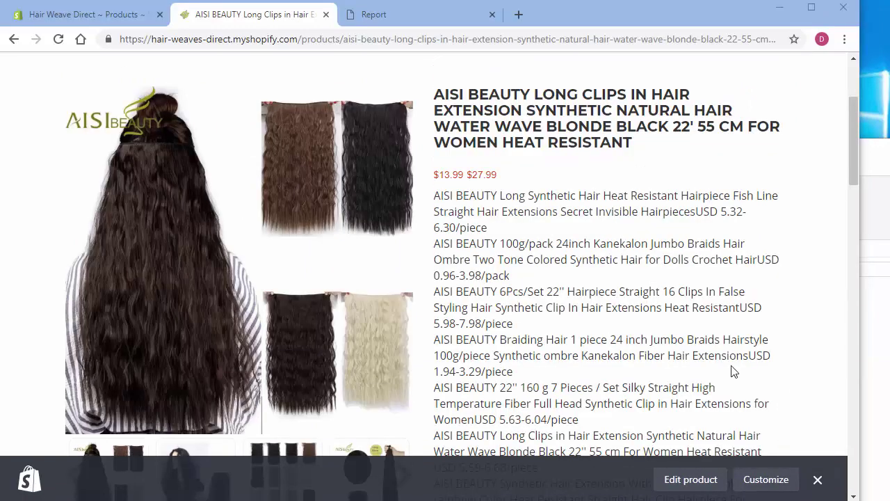
scroll(598, 261, "down", 1)
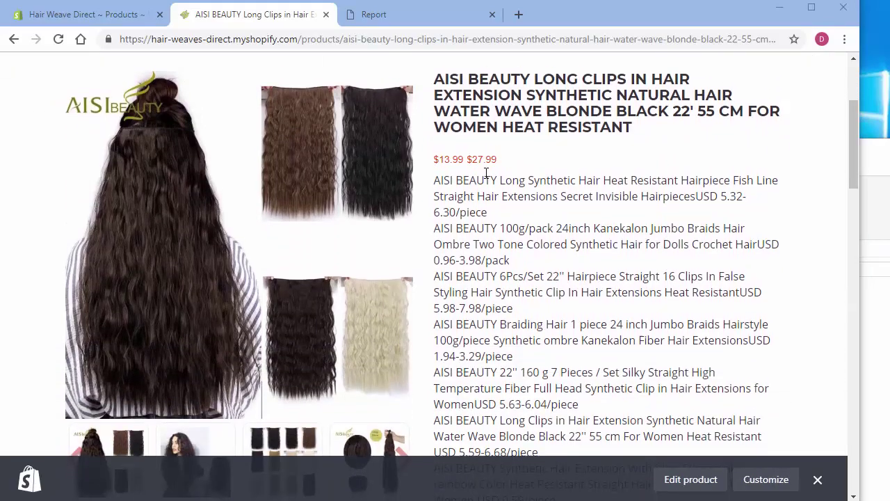
left_click_drag(464, 155, 444, 154)
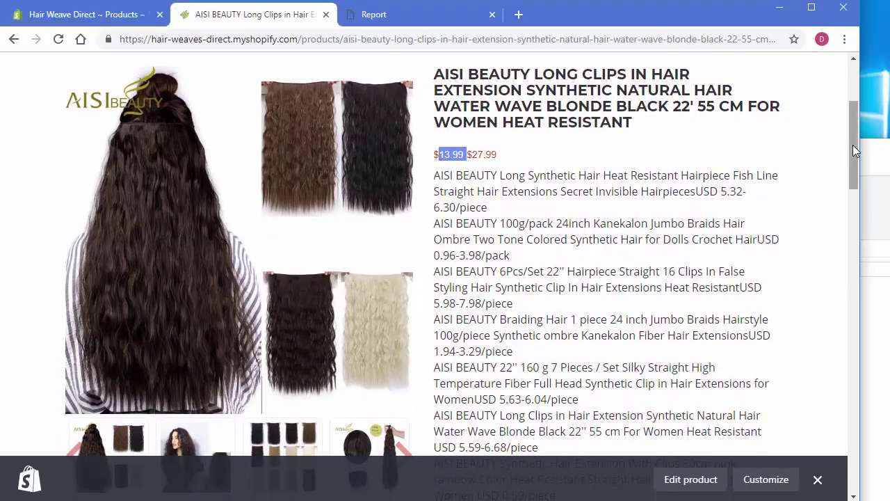
left_click_drag(853, 144, 850, 348)
left_click(515, 240)
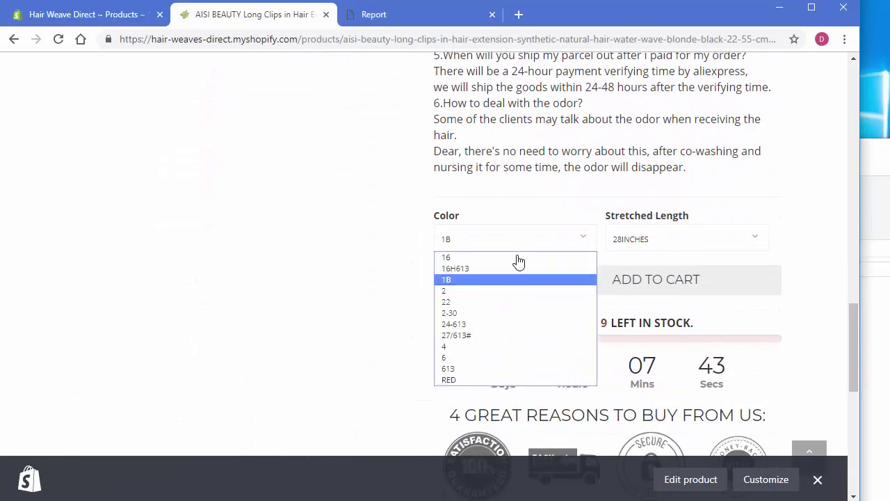
left_click(521, 359)
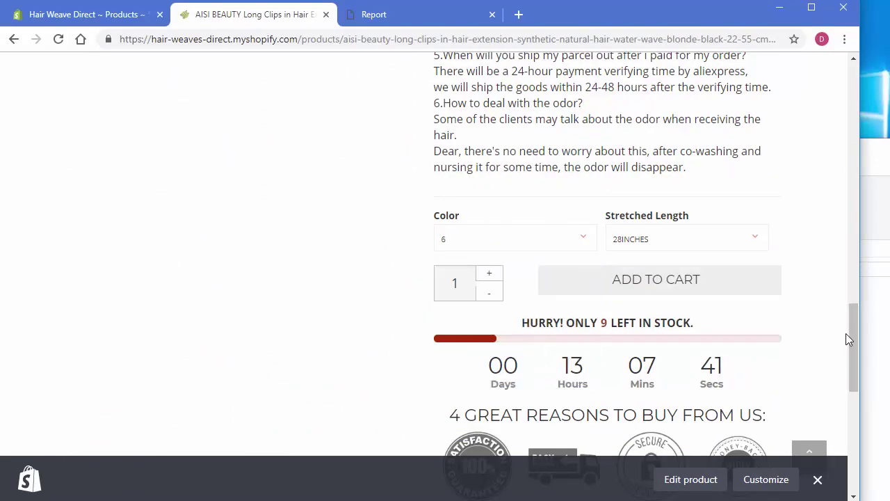
mouse_move(850, 338)
left_mouse_down()
mouse_move(853, 226)
mouse_move(842, 142)
mouse_move(859, 343)
mouse_move(854, 326)
left_mouse_up()
left_click(671, 301)
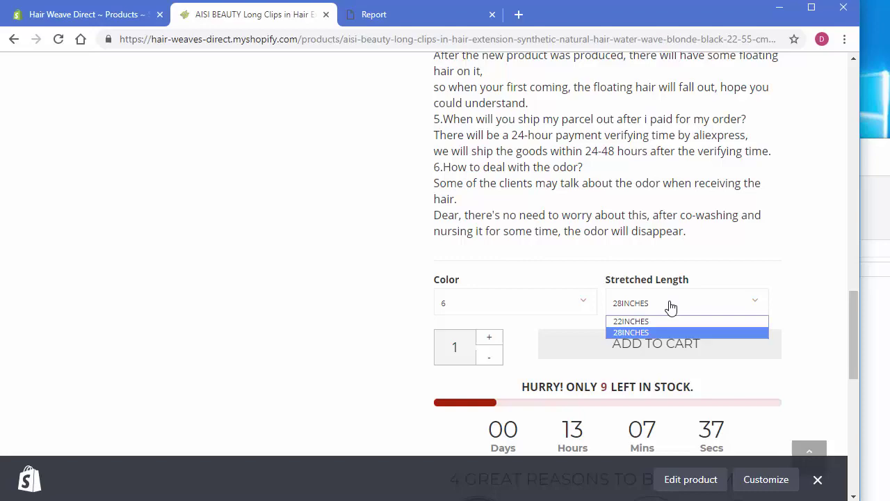
left_click(663, 320)
Choose colour 2-30 and scroll down through the reviews to the footer
left_click(547, 306)
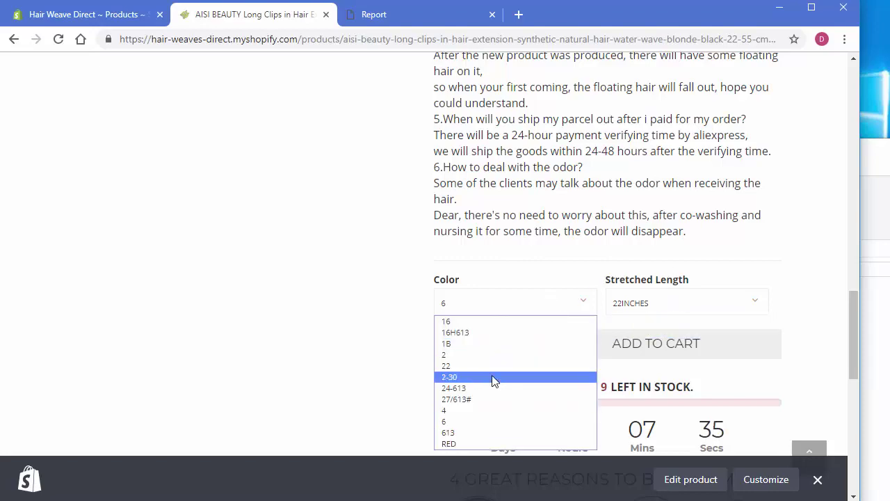
left_click(495, 377)
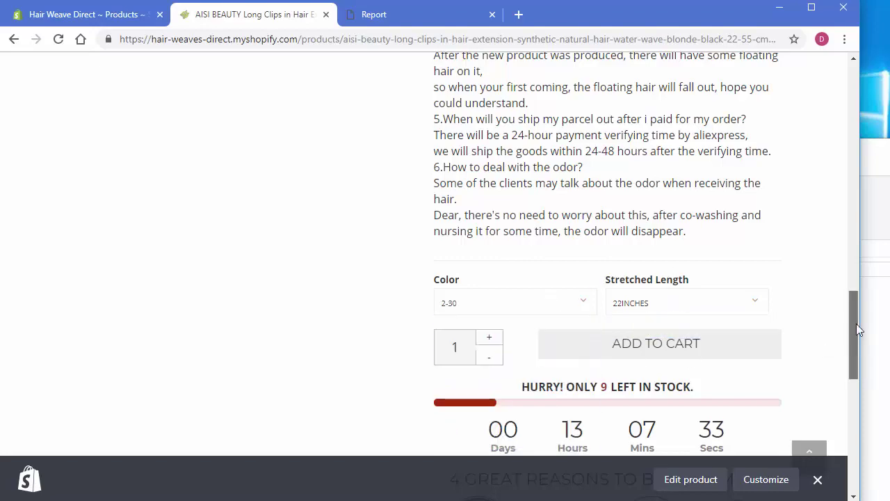
left_click_drag(857, 324, 852, 153)
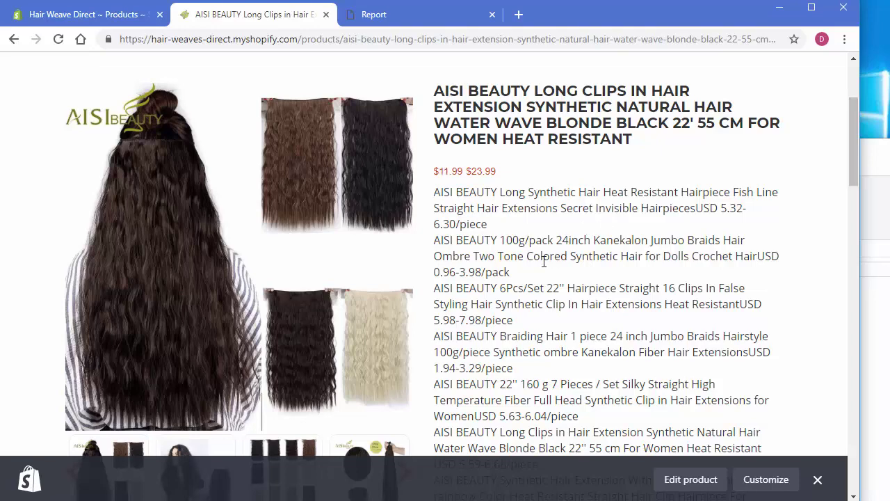
scroll(550, 278, "down", 4)
scroll(580, 347, "down", 6)
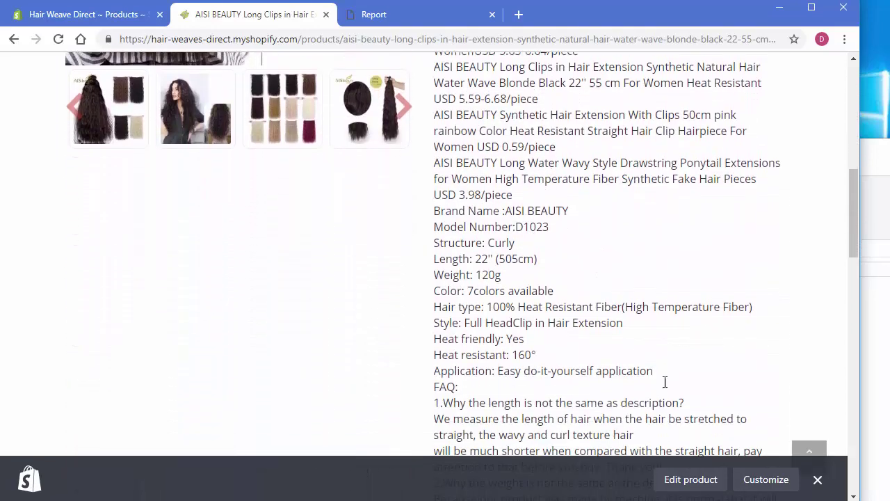
scroll(605, 331, "down", 5)
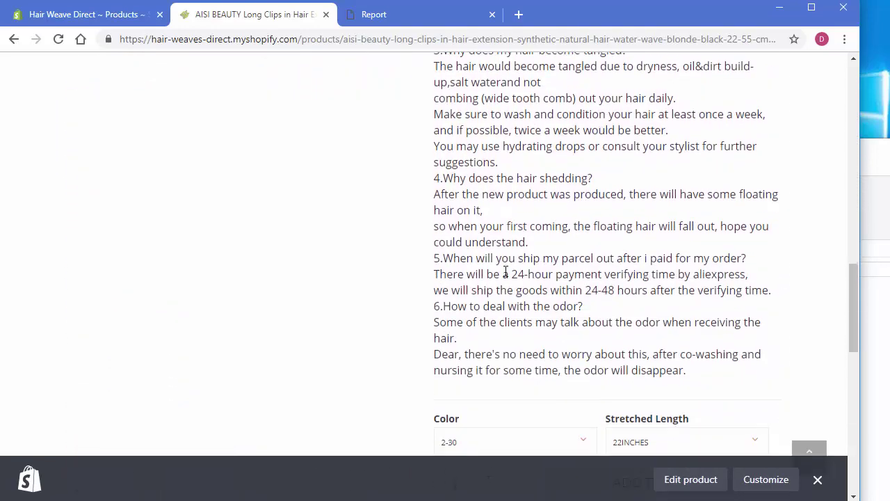
mouse_move(856, 310)
left_mouse_down()
mouse_move(852, 369)
mouse_move(847, 319)
left_mouse_up()
Open the store's full catalog from the AISI BEAUTY page and browse to the AOSIWIG product
left_click(50, 21)
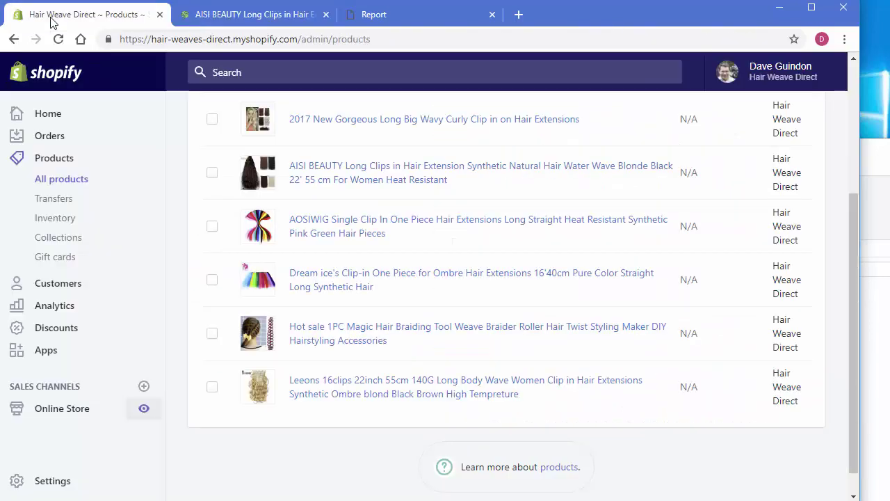
left_click(270, 19)
scroll(341, 271, "up", 10)
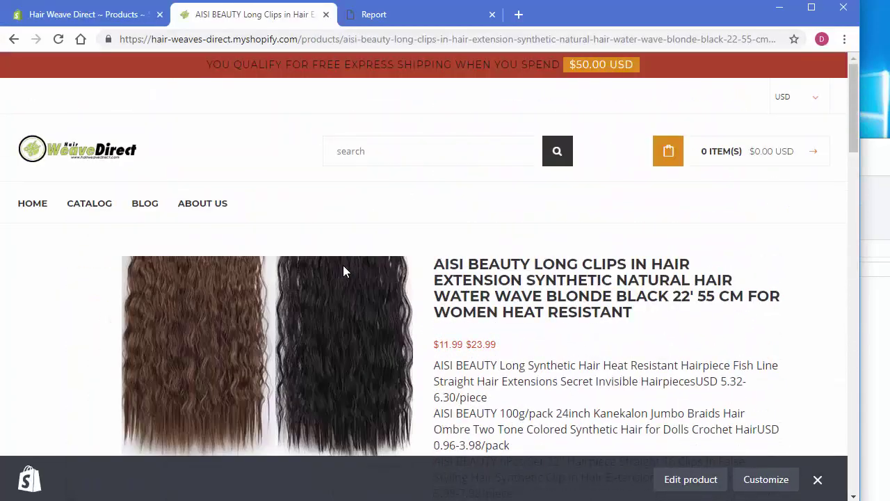
left_click(101, 204)
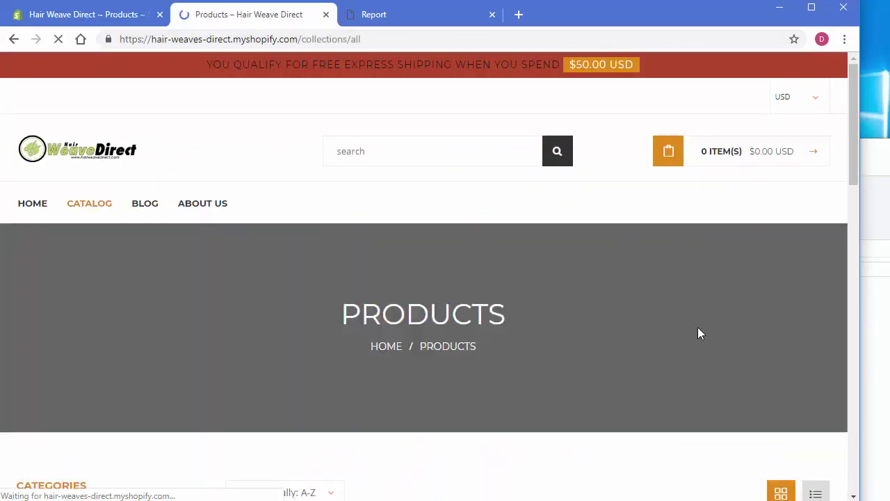
scroll(632, 270, "down", 2)
scroll(632, 270, "down", 4)
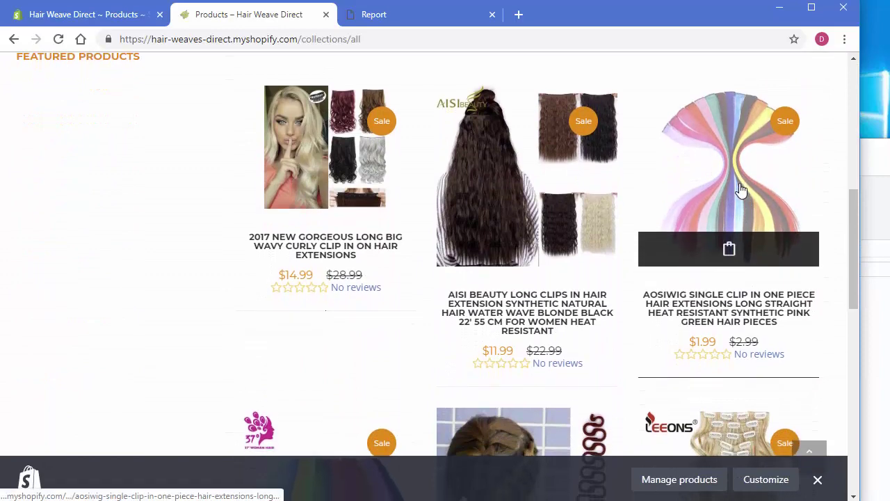
scroll(483, 264, "down", 2)
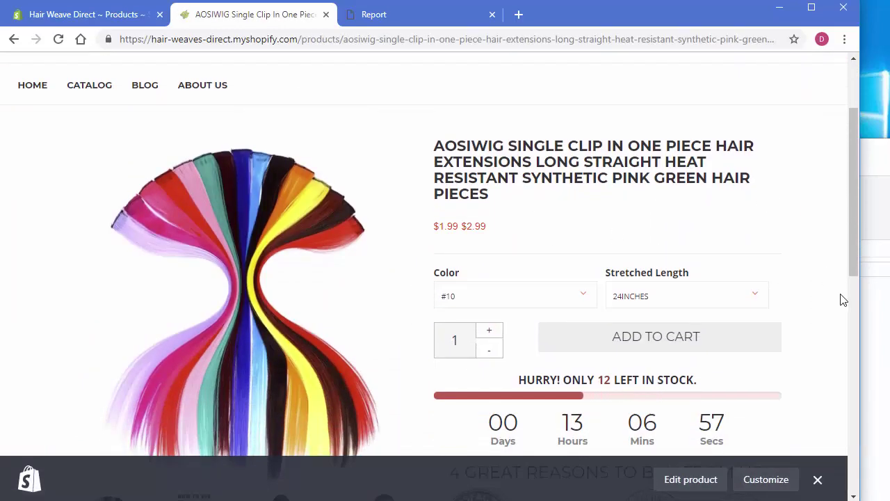
scroll(821, 313, "down", 3)
scroll(523, 243, "up", 2)
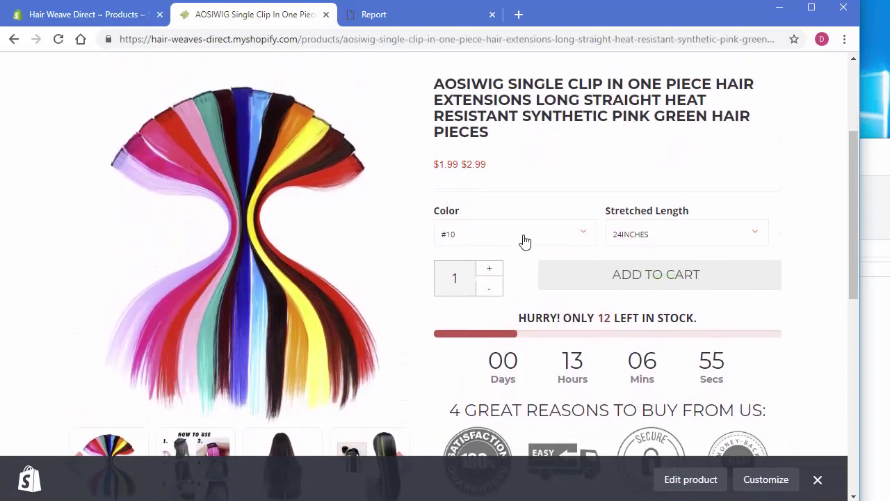
Try colour #26, check the stretched lengths, then settle on colour variant #5
left_click(518, 251)
left_click(511, 350)
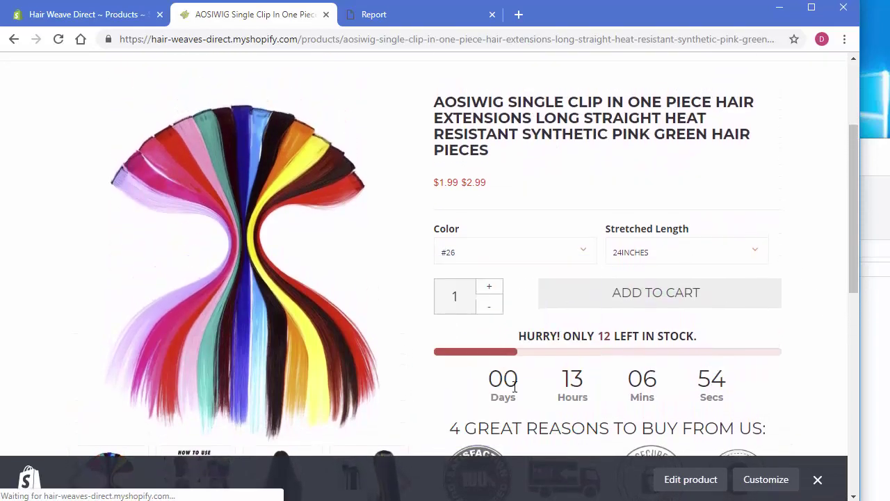
left_click(679, 252)
left_click(509, 259)
left_click(491, 416)
scroll(815, 285, "down", 3)
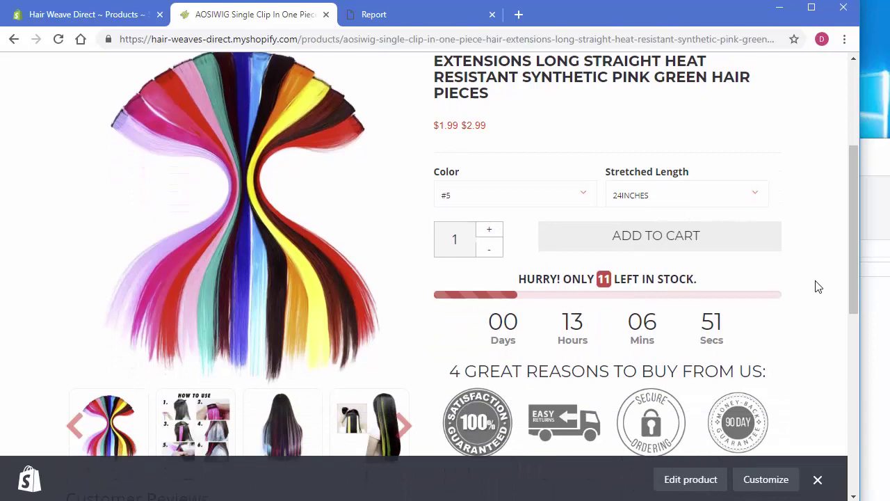
scroll(814, 288, "up", 4)
scroll(815, 288, "down", 4)
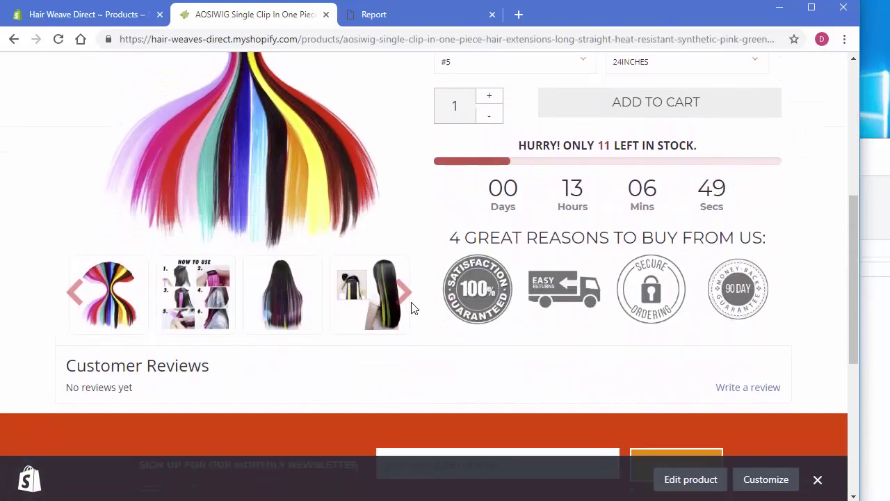
Browse the AOSIWIG product images: fourth, third, first, then advance the thumbnails
left_click(348, 297)
left_click(290, 292)
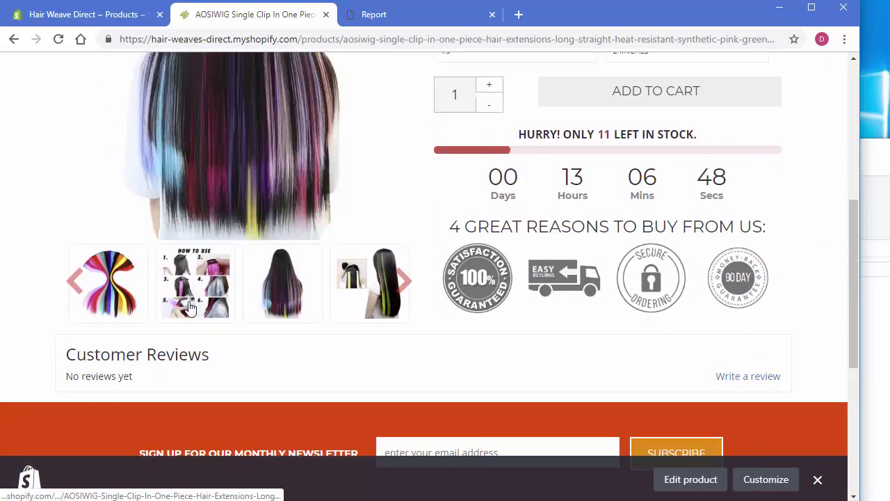
left_click(117, 300)
left_click(403, 281)
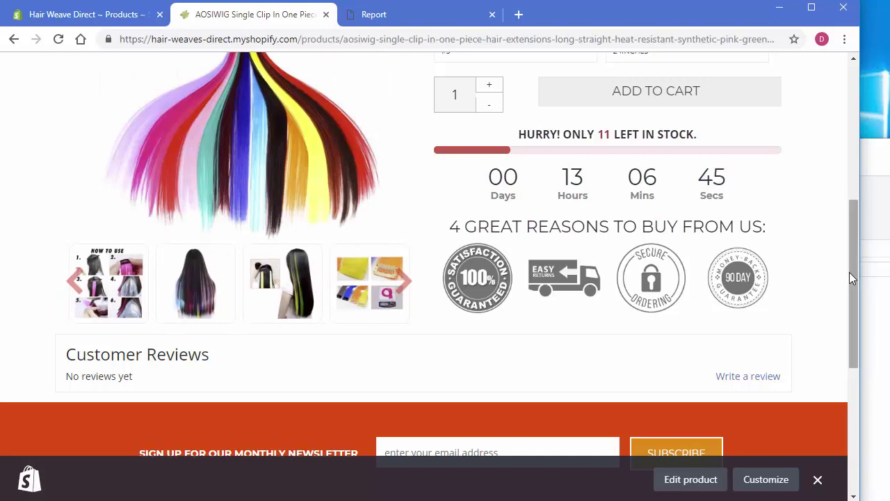
left_click_drag(852, 272, 846, 133)
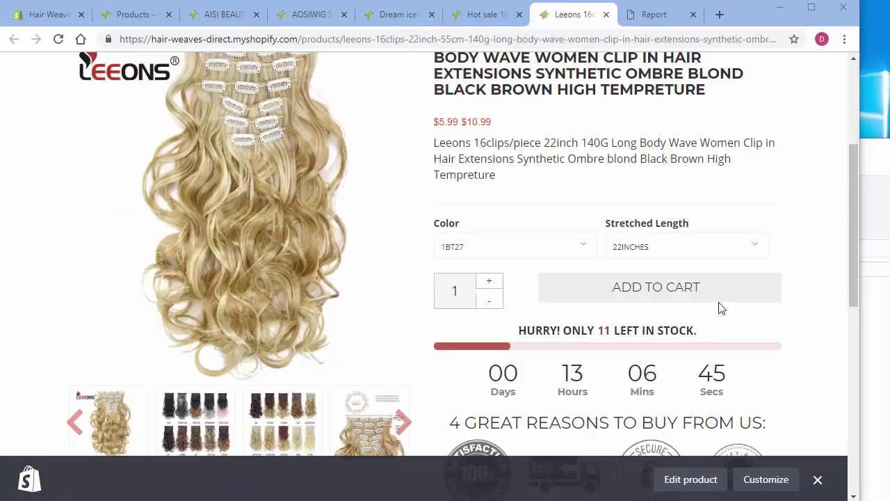
Compare the Leeons colours 12, 1BH613, 24H613 and 2 and their prices
scroll(718, 302, "up", 1)
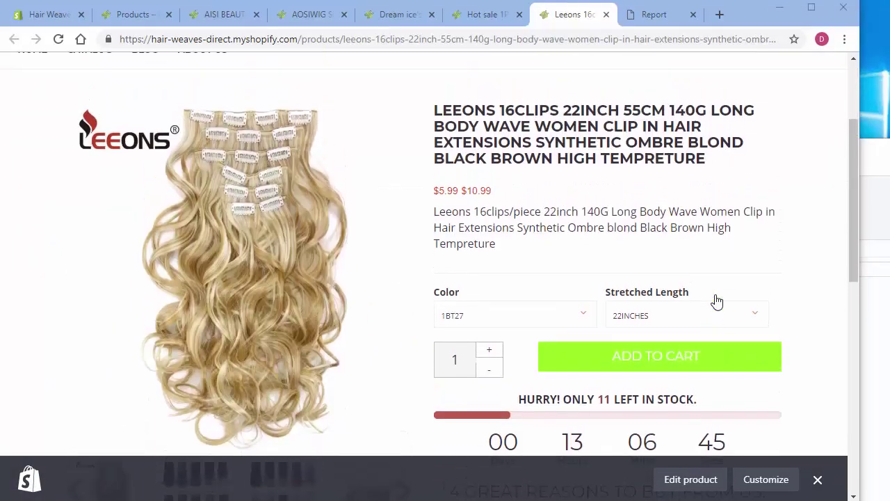
scroll(711, 268, "down", 1)
left_click(556, 299)
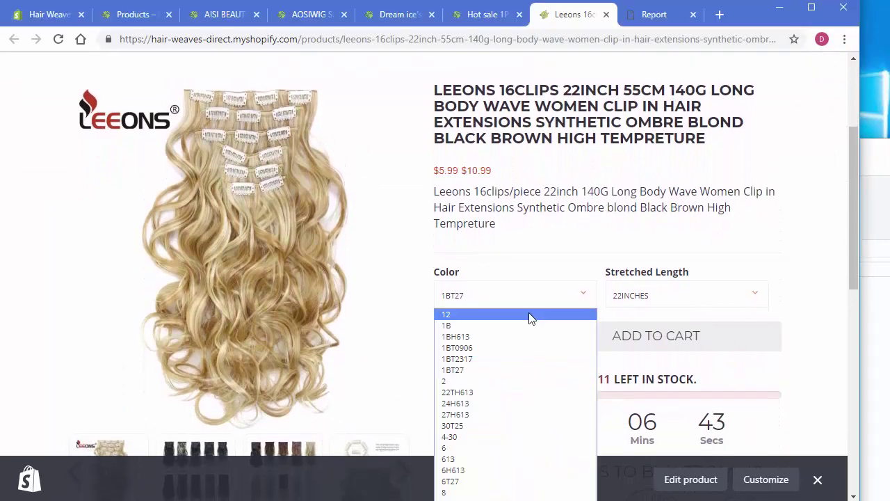
left_click(529, 314)
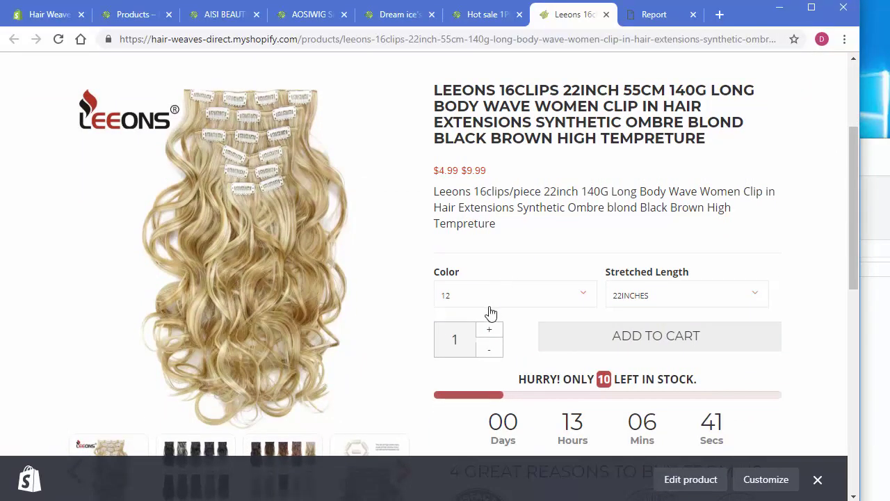
left_click(491, 304)
left_click(491, 336)
left_click(520, 301)
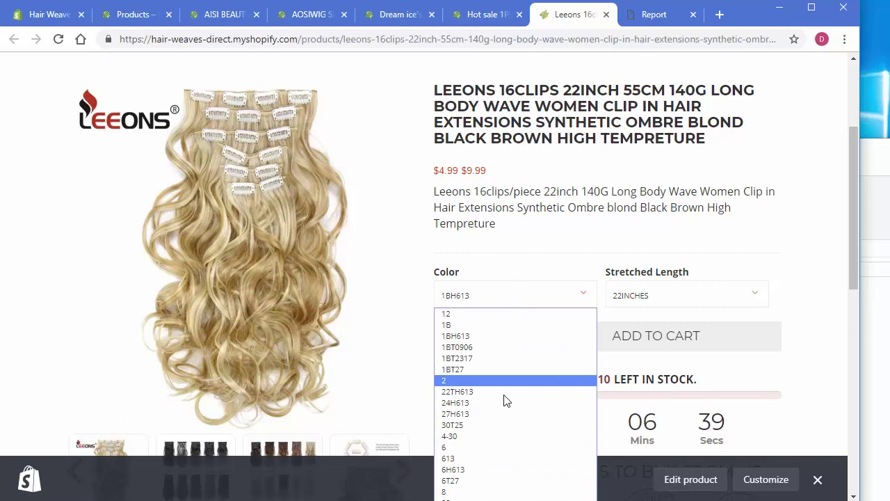
left_click(507, 402)
left_click(517, 292)
left_click(504, 381)
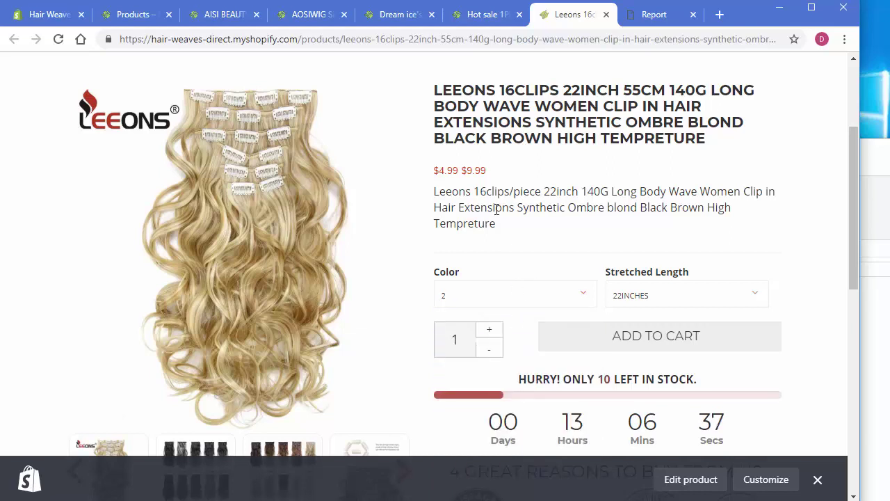
Select colour 1BH613 then 1BT0906, keeping 22INCHES as the stretched length
left_click(495, 292)
left_click(496, 449)
left_click(487, 293)
left_click(490, 336)
key("Down")
scroll(487, 308, "down", 1)
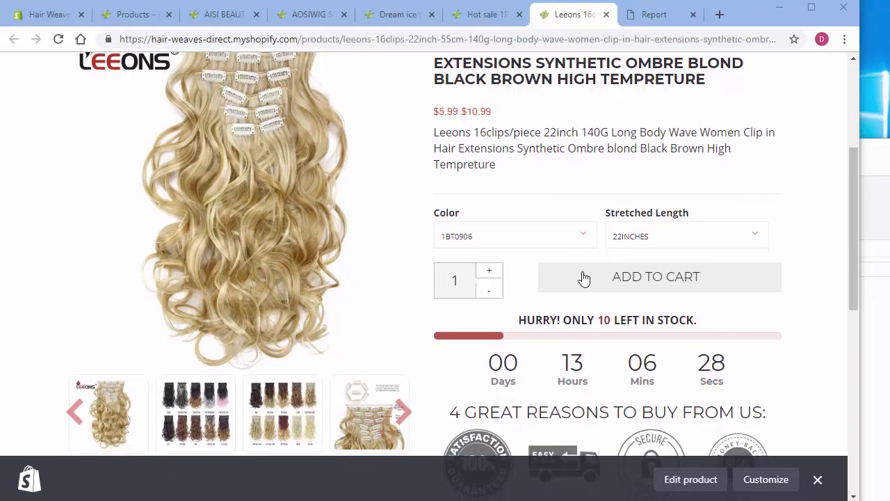
left_click(643, 237)
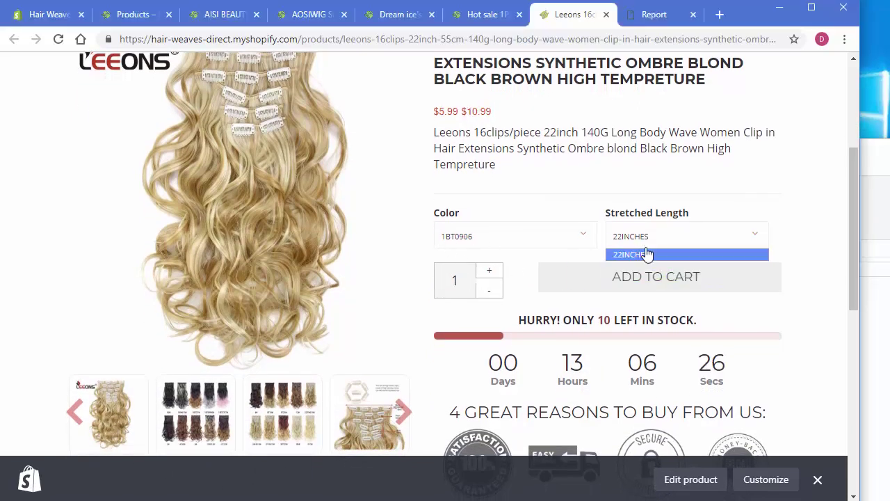
left_click(647, 255)
scroll(802, 203, "down", 2)
Switch to the Hot Sale 1PC Magic Hair Braiding Tool page and scroll through it
left_click(483, 14)
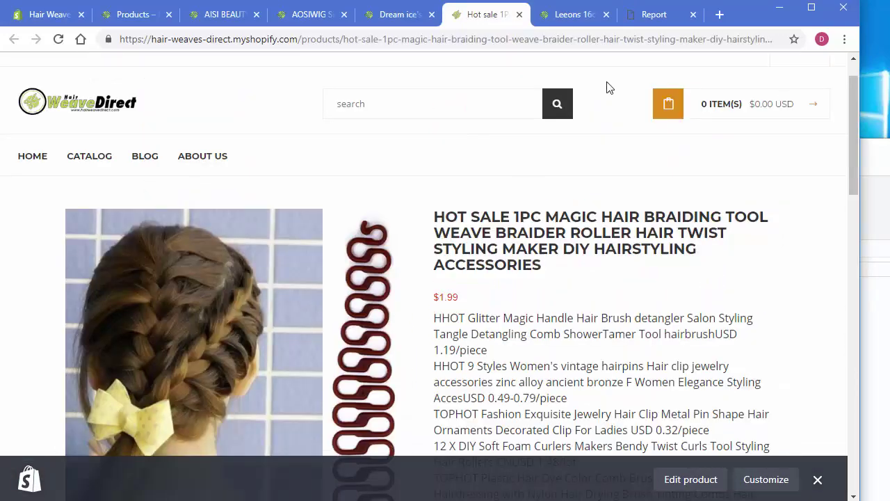
scroll(700, 259, "down", 5)
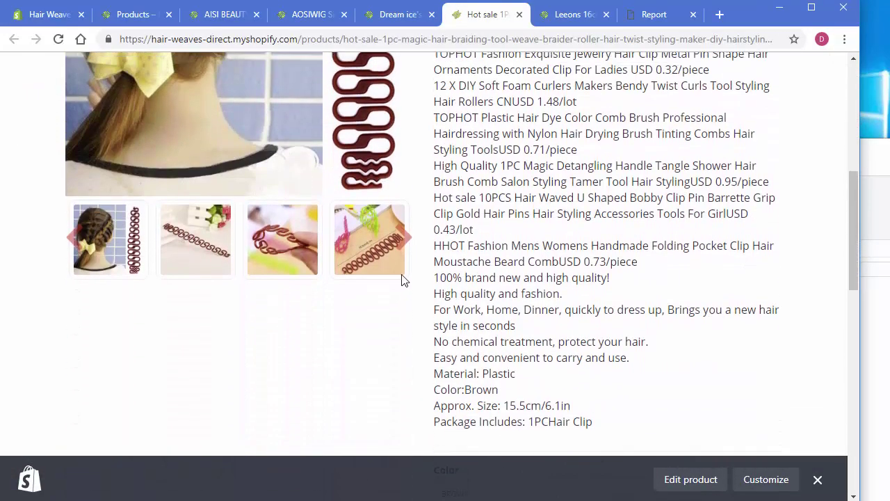
scroll(402, 278, "up", 1)
scroll(673, 280, "down", 2)
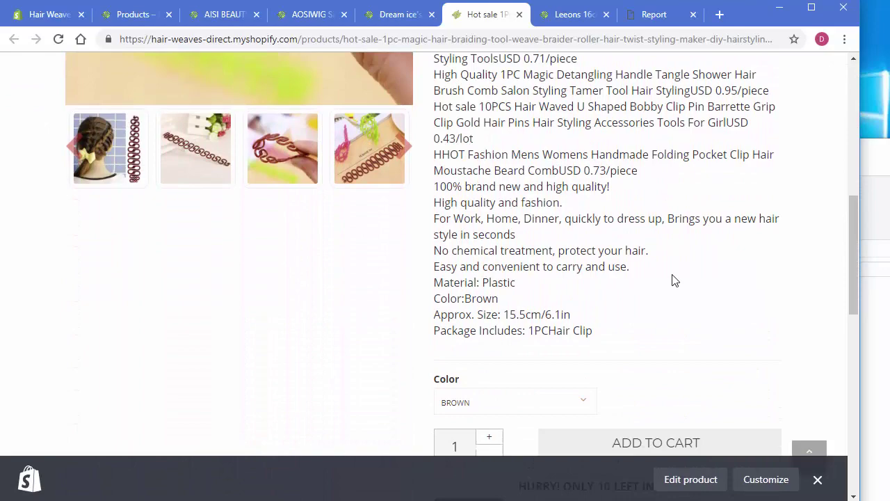
scroll(731, 272, "down", 3)
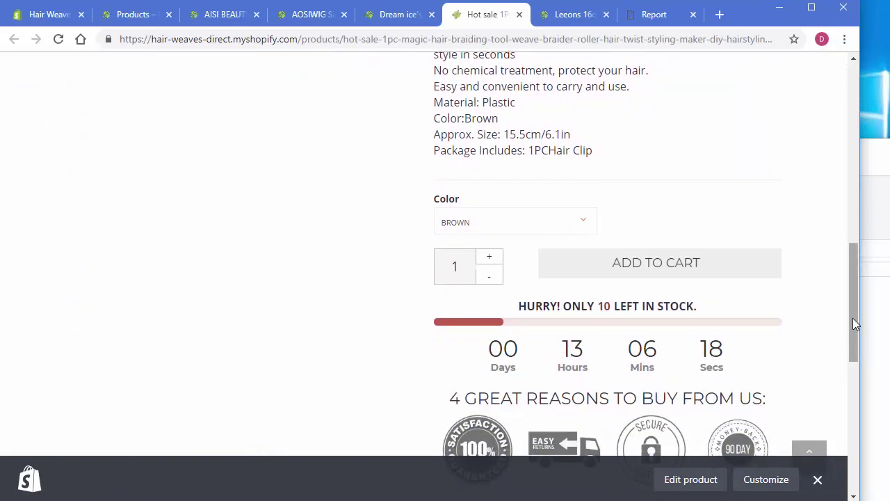
left_click_drag(853, 318, 857, 141)
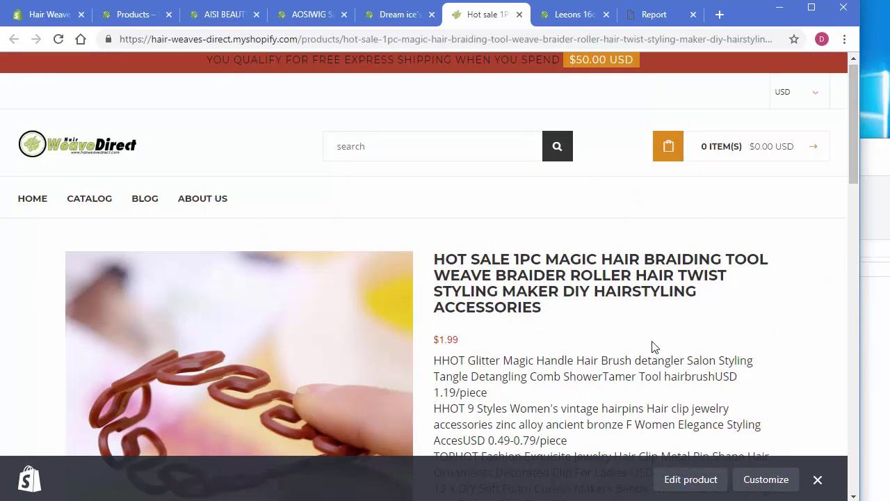
Open AISI BEAUTY from the admin product list and scroll to its description, images and tags
key("ctrl+1")
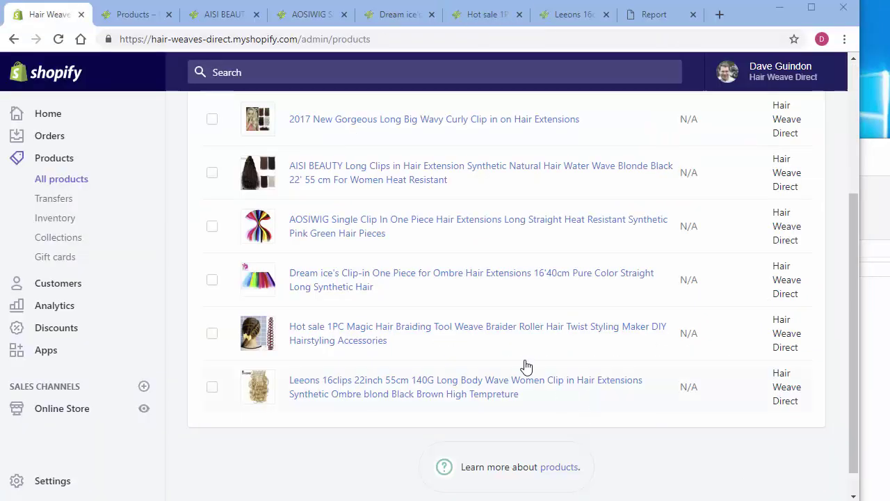
scroll(433, 329, "up", 1)
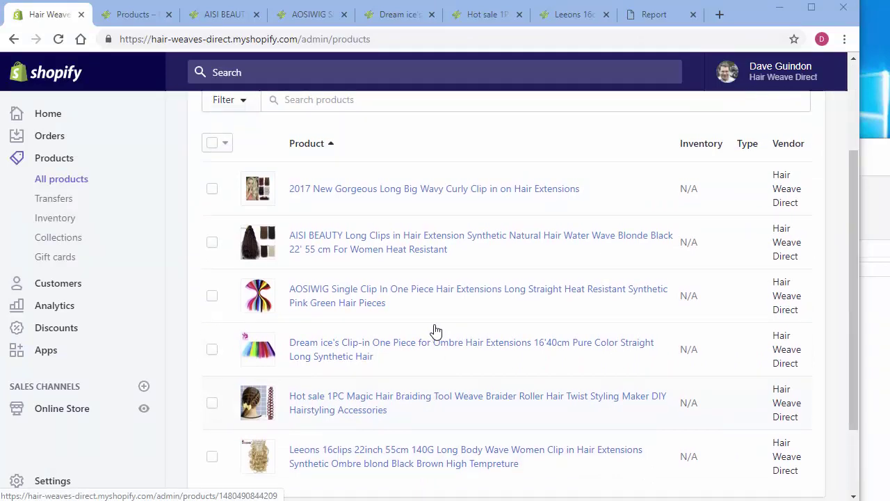
left_click(373, 243)
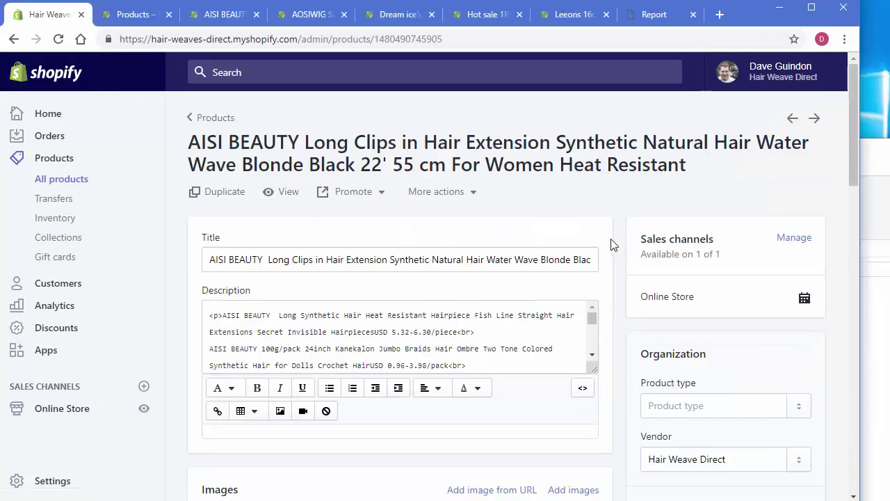
scroll(487, 354, "down", 2)
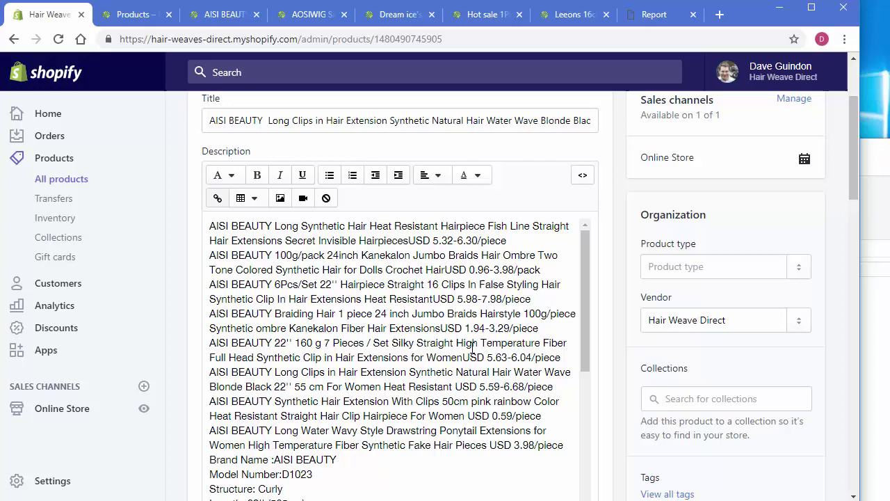
scroll(610, 361, "down", 4)
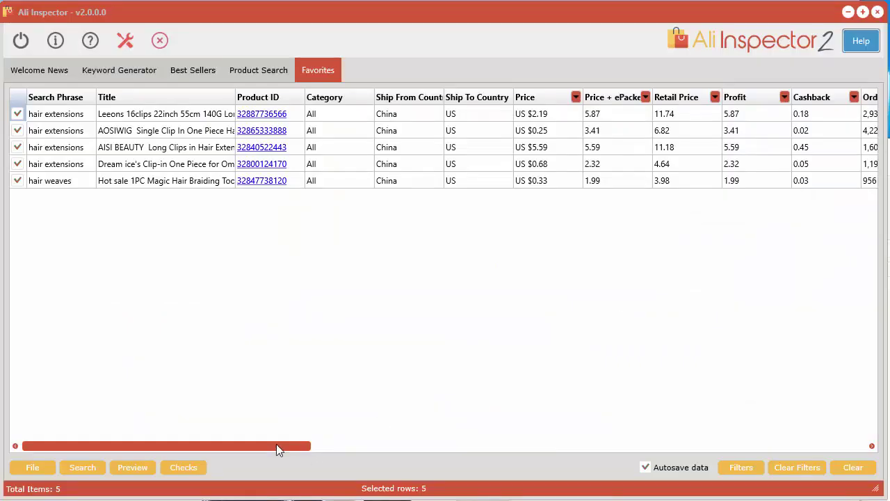
Check the Keywords of the first three favourites, including AOSIWIG and AISI BEAUTY, then minimize Ali Inspector
left_click_drag(276, 446, 855, 447)
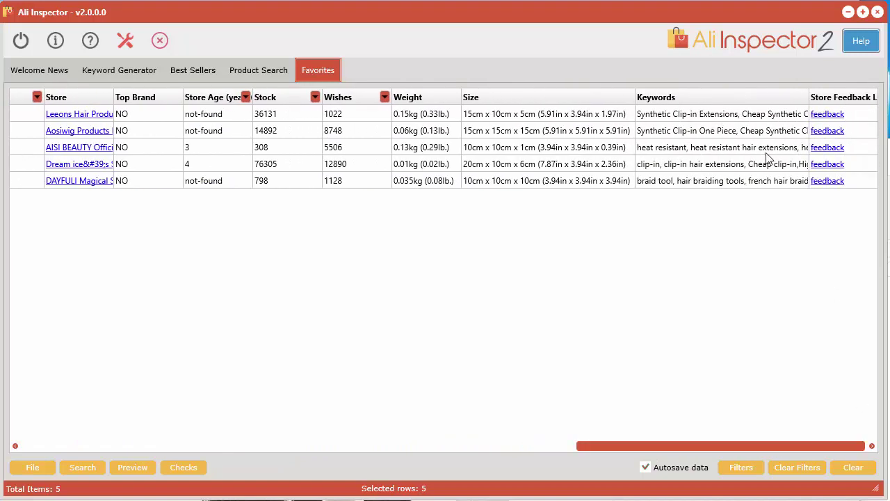
left_click(720, 115)
left_click(721, 133)
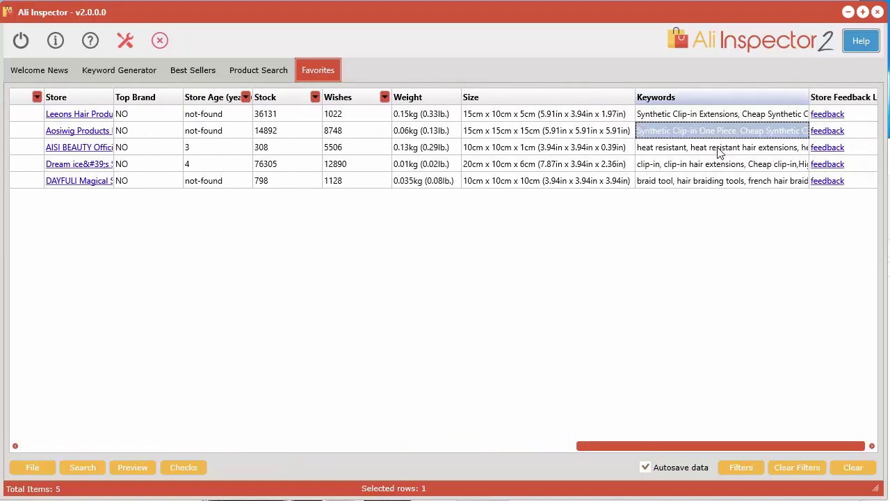
left_click(719, 149)
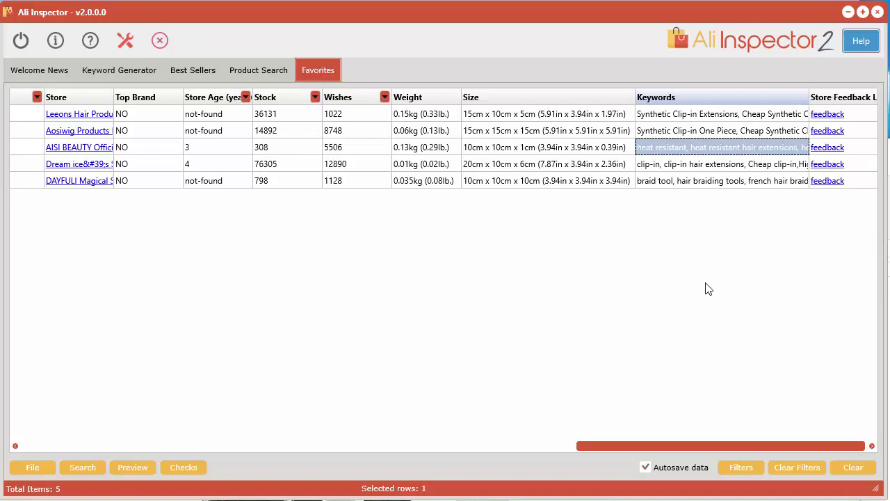
left_click(849, 12)
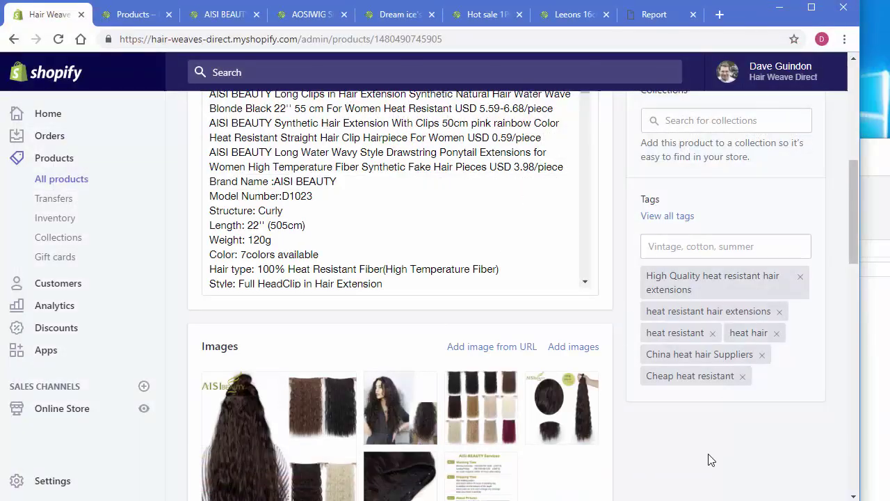
Scroll to the Variants section and widen the browser window
scroll(704, 459, "down", 5)
scroll(700, 421, "down", 2)
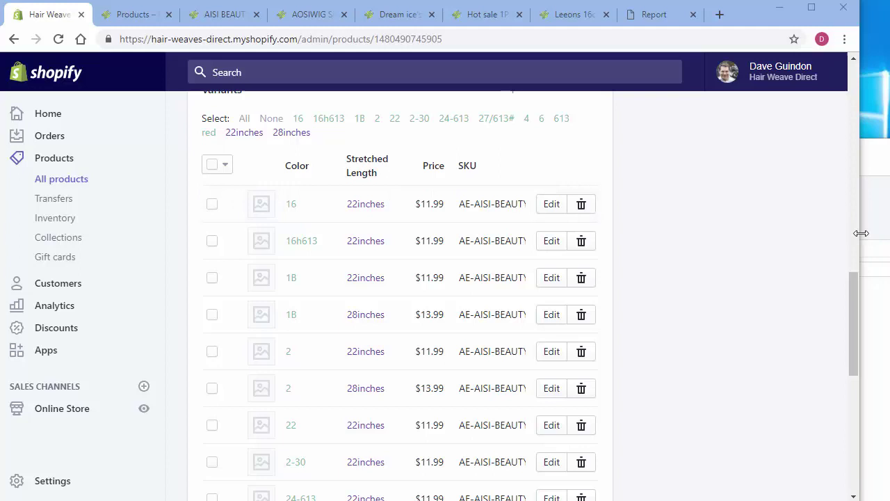
left_click_drag(861, 233, 889, 233)
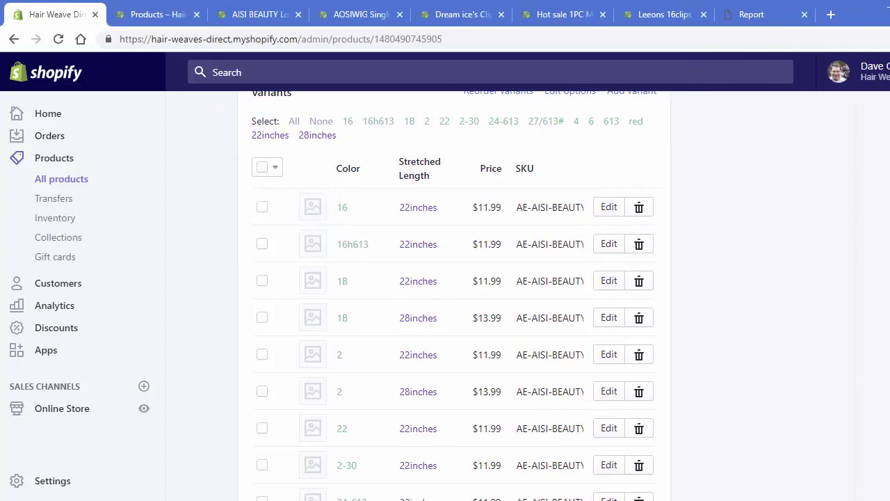
Read the 16 / 22inches variant's SKU end to end, confirming its AE prefix without editing it
left_click(526, 216)
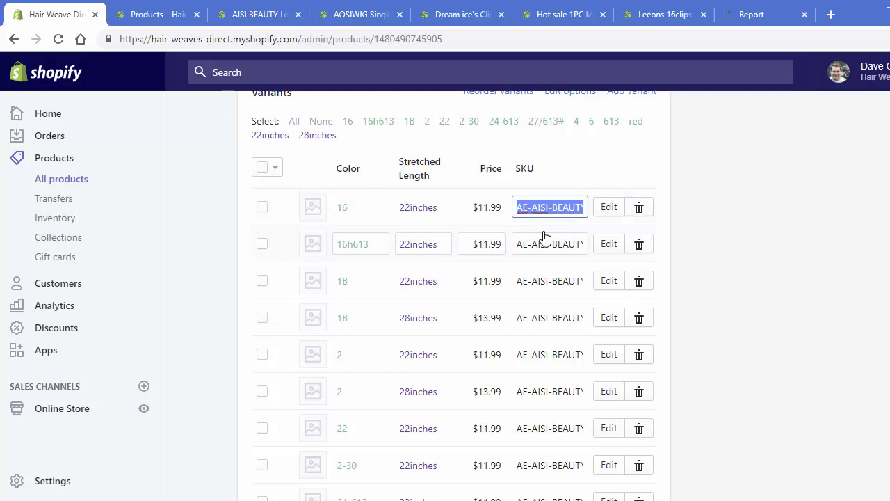
key("ctrl+v")
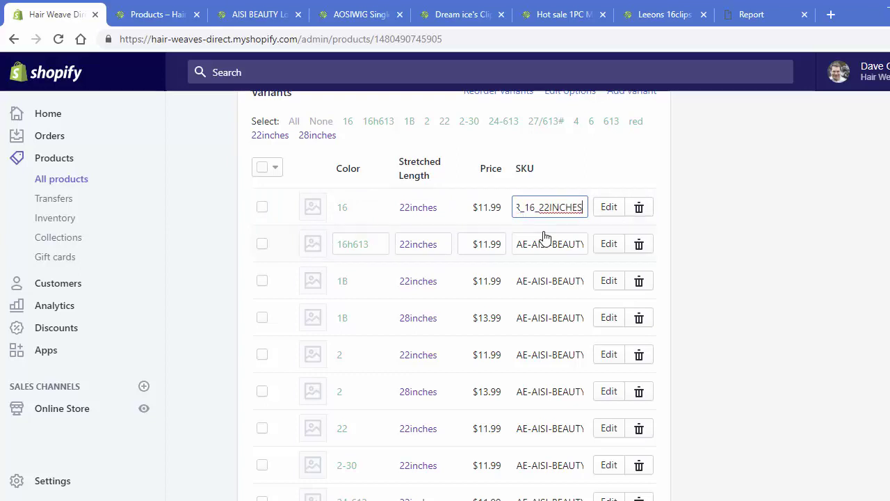
key("Home")
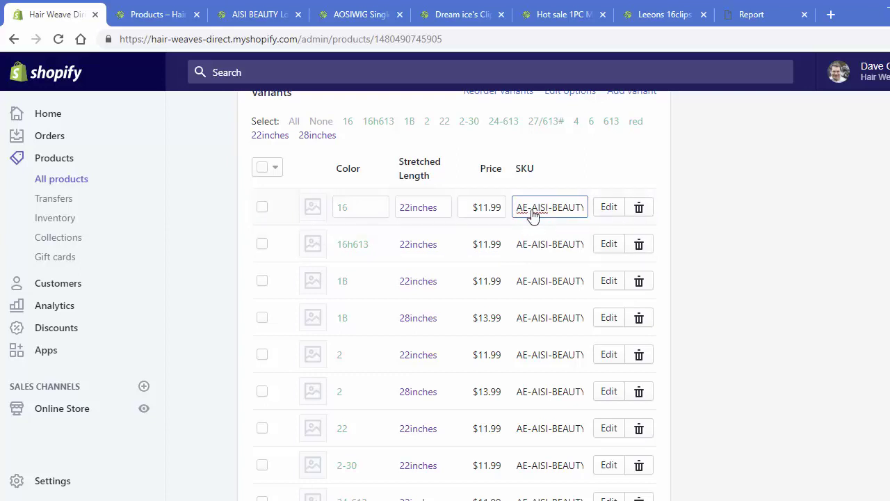
key("End")
key("Home")
key("shift+Right")
key("shift+Right")
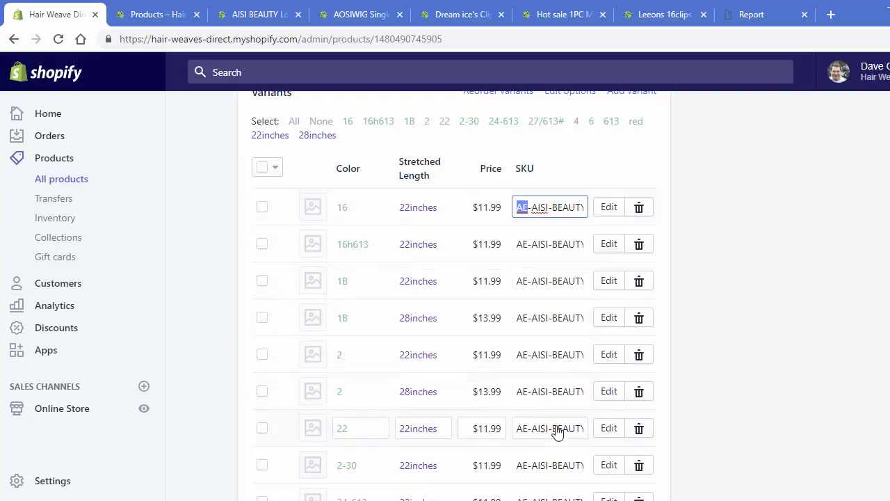
left_click(830, 236)
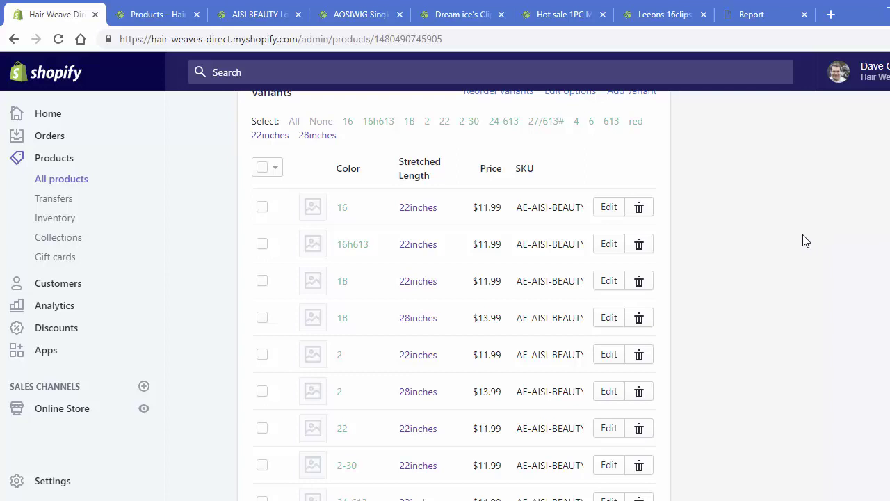
left_click(542, 209)
Review the AISI BEAUTY product page, then go back to All products and scroll the list
scroll(790, 362, "down", 6)
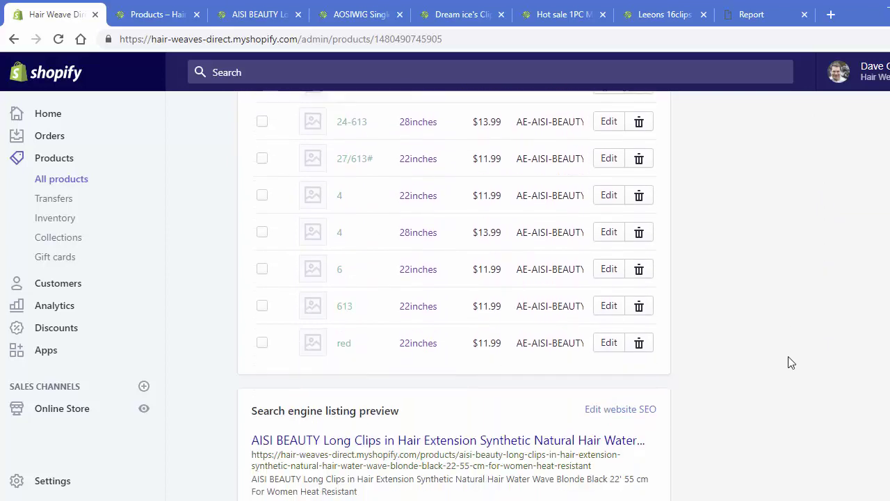
scroll(791, 362, "down", 1)
scroll(791, 362, "up", 10)
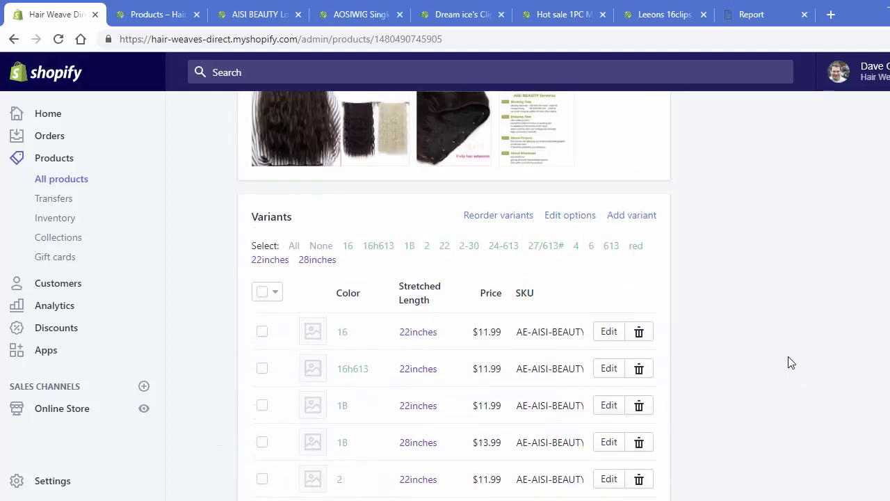
scroll(791, 361, "down", 5)
scroll(790, 362, "up", 3)
scroll(791, 391, "up", 4)
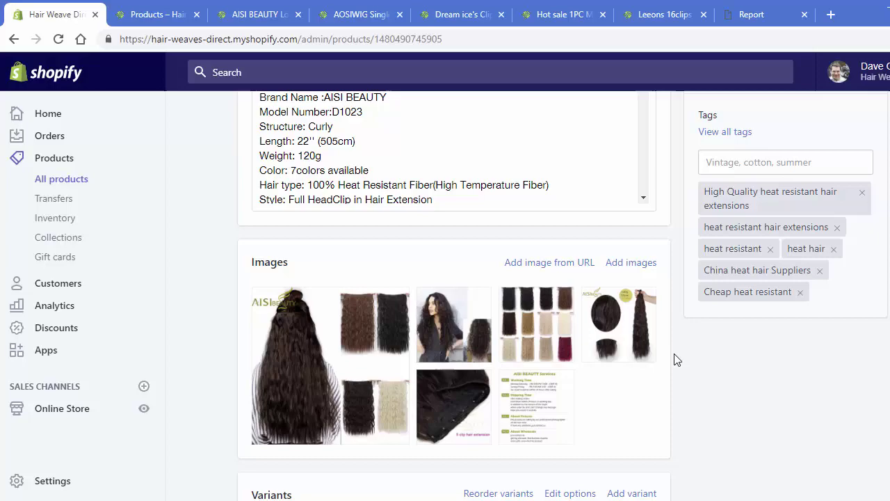
scroll(837, 410, "up", 4)
scroll(563, 302, "up", 3)
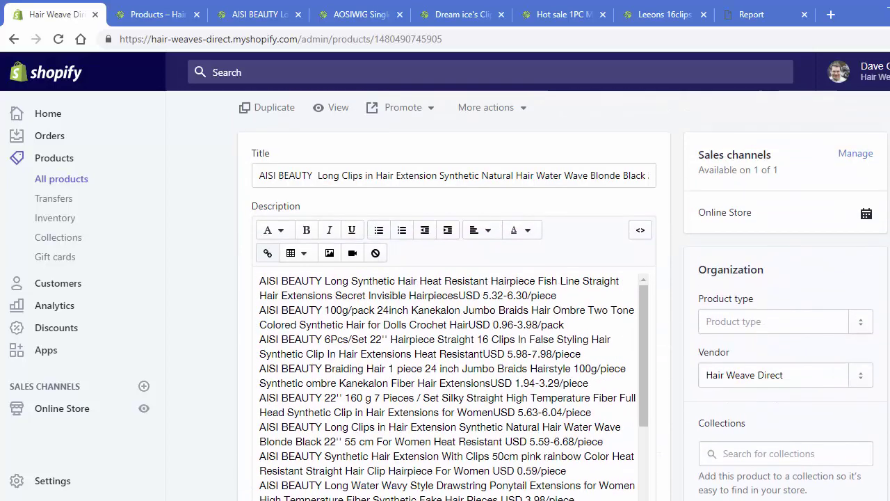
scroll(840, 348, "down", 3)
scroll(840, 348, "up", 4)
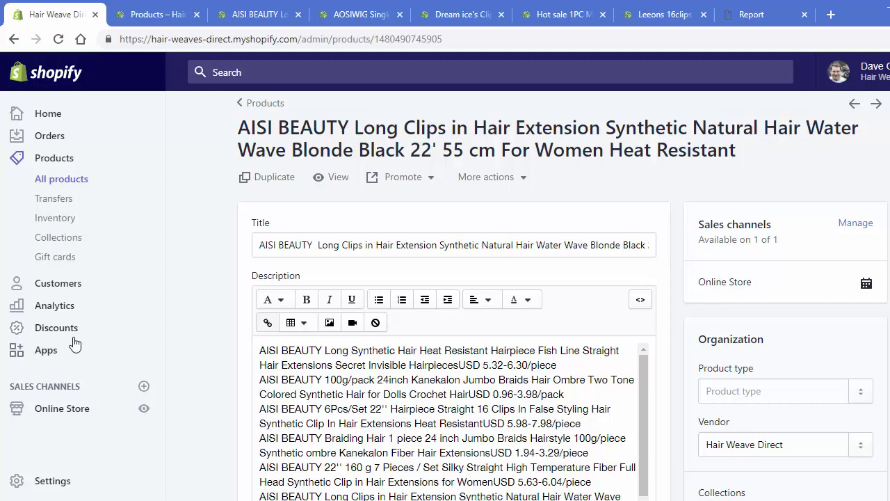
left_click(64, 187)
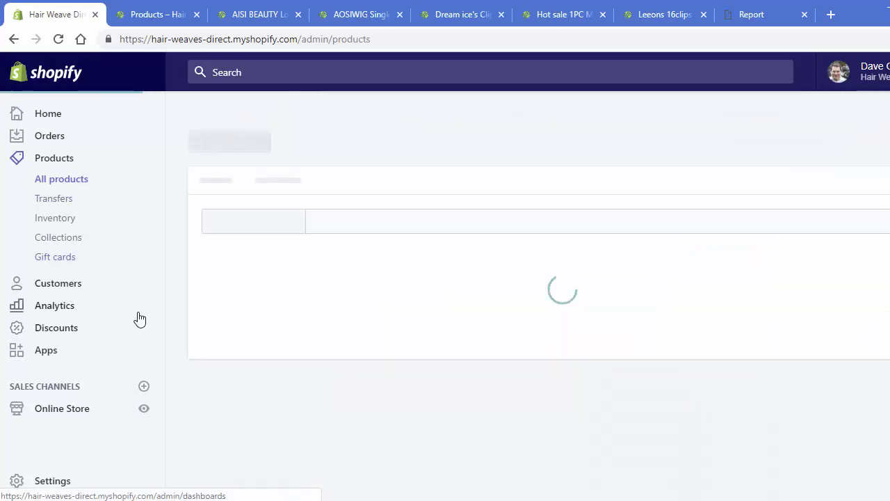
scroll(178, 386, "down", 3)
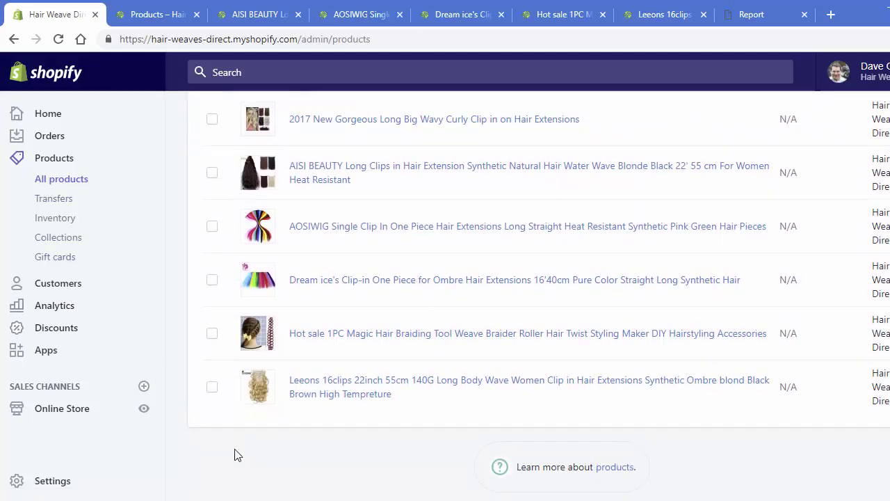